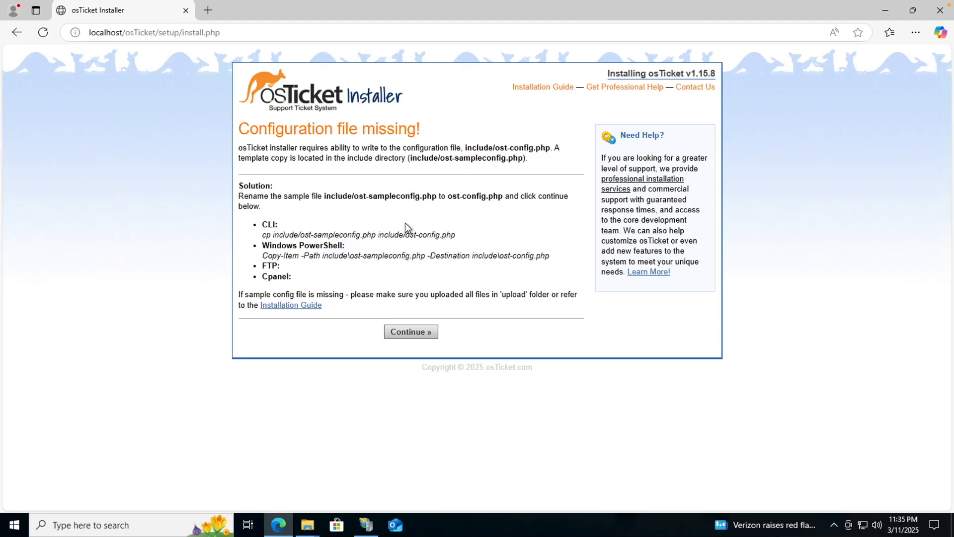
Show taskbar previews of the open inetpub and Windows (C:) Explorer windows.
{"action": "left_click", "coordinate": [301, 524]}
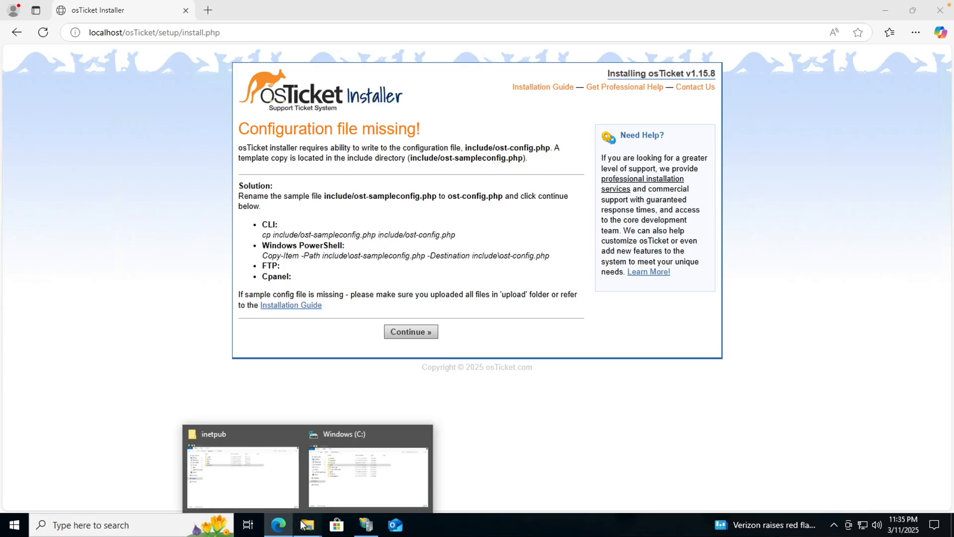
Navigate to inetpub\wwwroot\osTicket\include and locate ost-sampleconfig.php.
{"action": "left_click", "coordinate": [282, 476]}
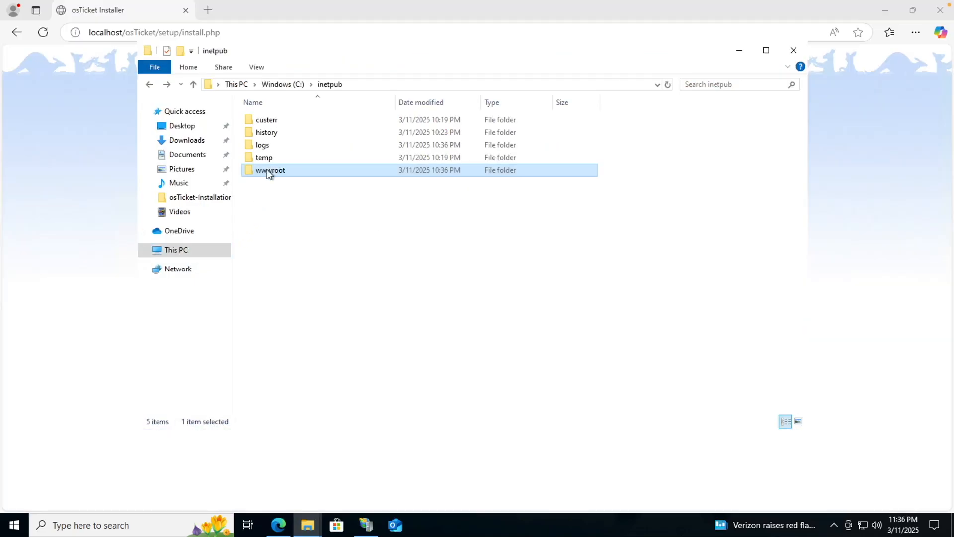
{"action": "double_click", "coordinate": [294, 169]}
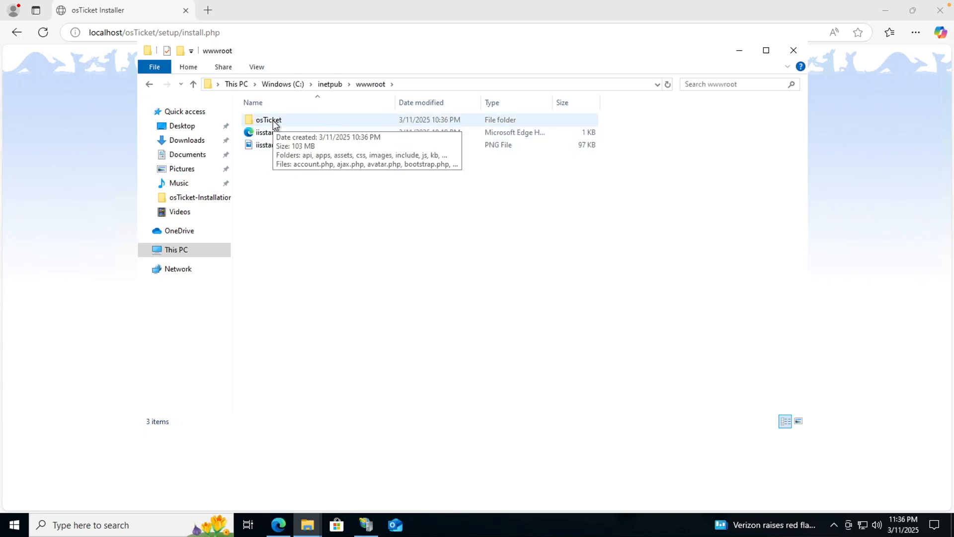
{"action": "double_click", "coordinate": [275, 124]}
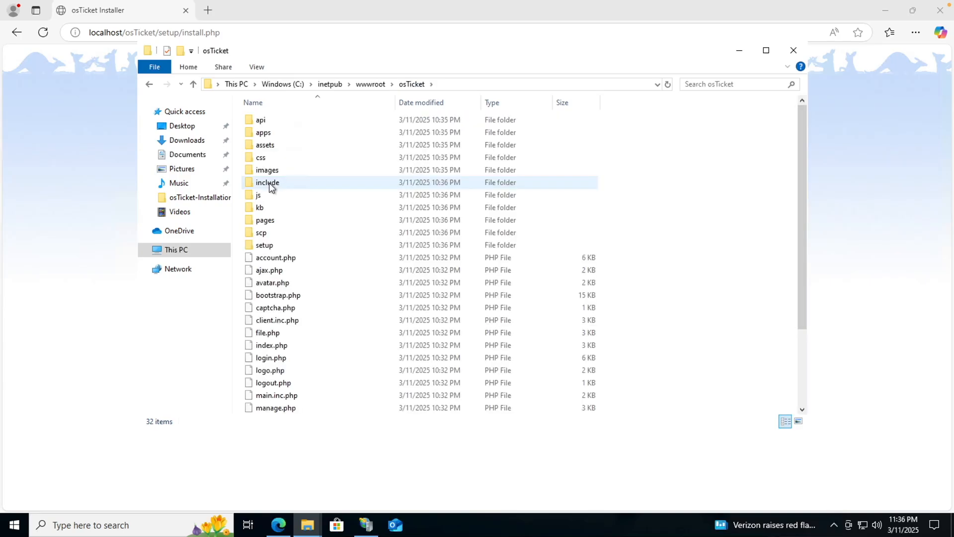
{"action": "double_click", "coordinate": [268, 184]}
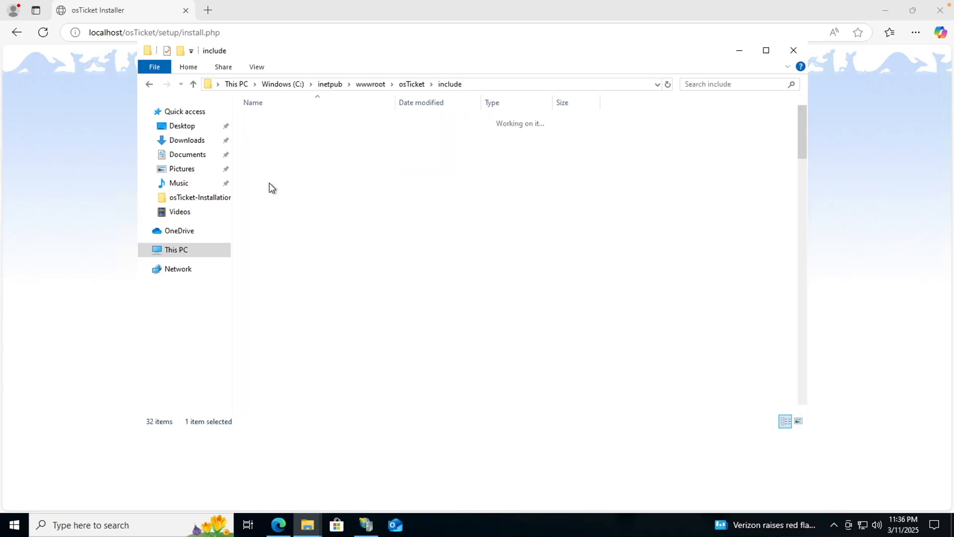
{"action": "scroll", "coordinate": [291, 397], "scroll_direction": "down", "scroll_amount": 10}
{"action": "scroll", "coordinate": [288, 399], "scroll_direction": "down", "scroll_amount": 1}
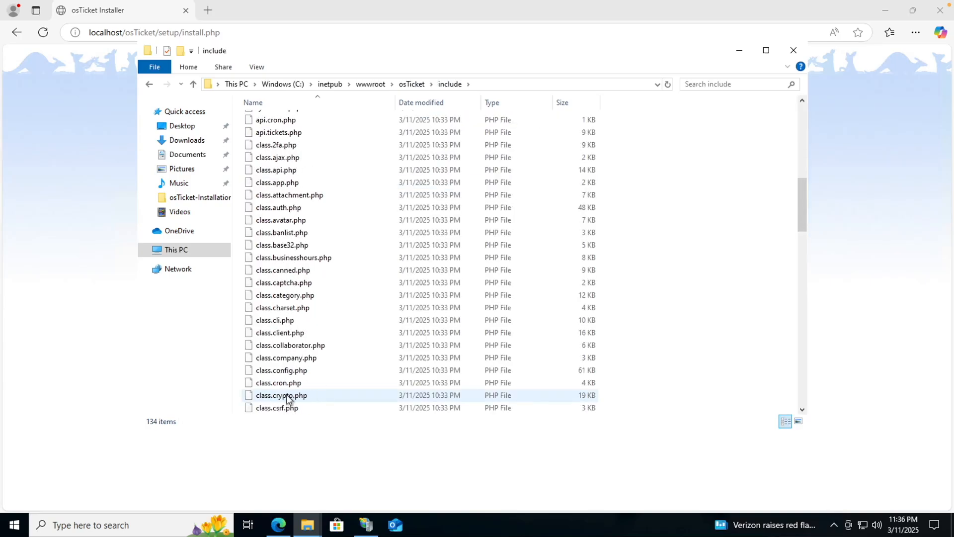
{"action": "scroll", "coordinate": [288, 398], "scroll_direction": "down", "scroll_amount": 11}
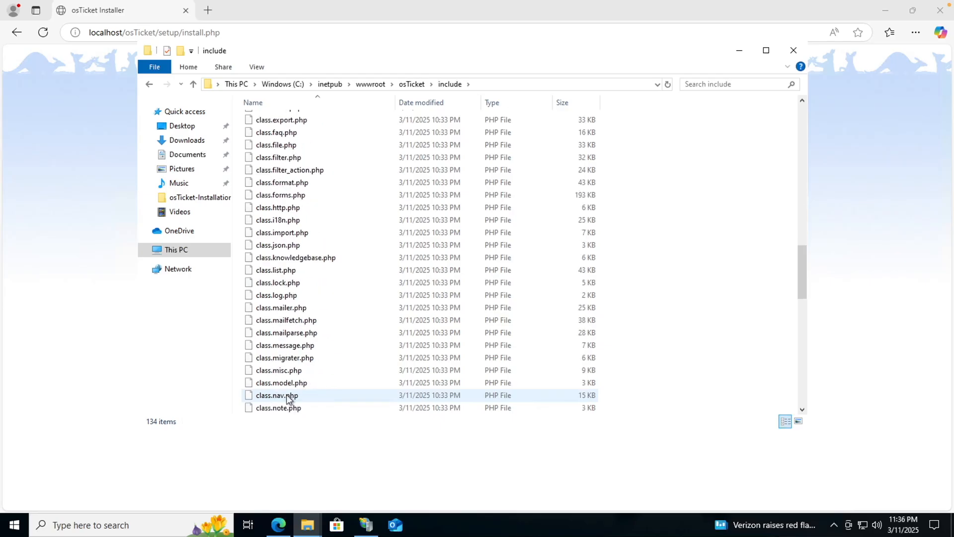
{"action": "scroll", "coordinate": [288, 399], "scroll_direction": "down", "scroll_amount": 14}
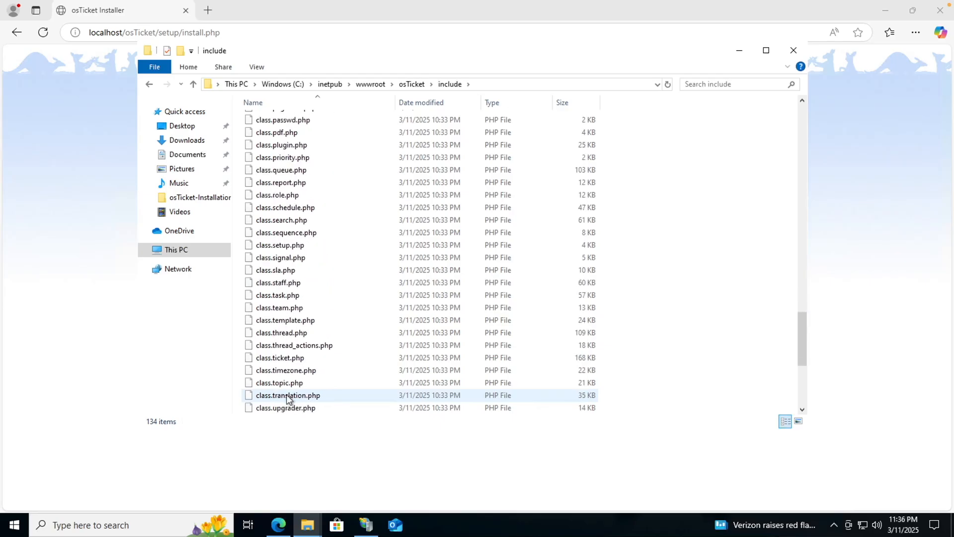
{"action": "right_click", "coordinate": [287, 359]}
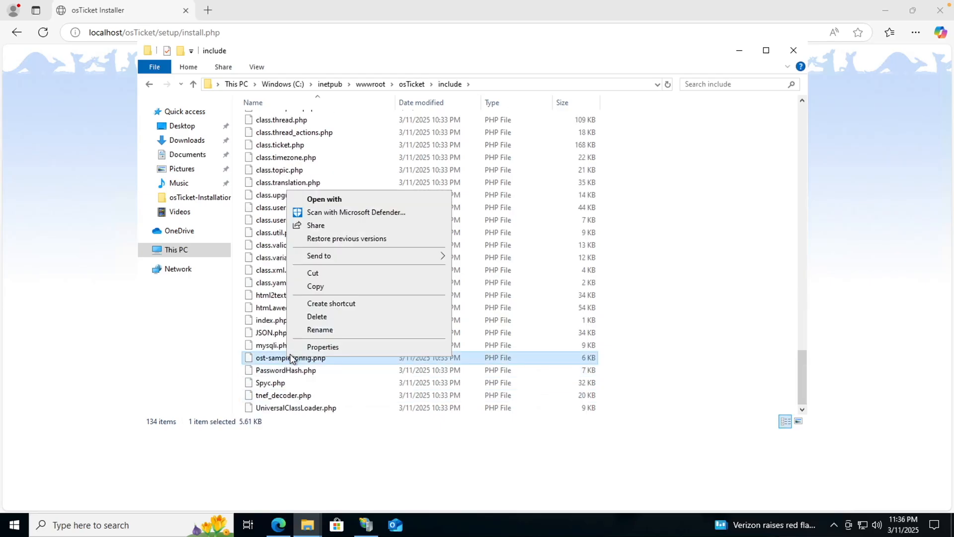
Rename ost-sampleconfig.php to ost-config.php.
{"action": "left_click", "coordinate": [312, 329]}
{"action": "key", "text": "Escape"}
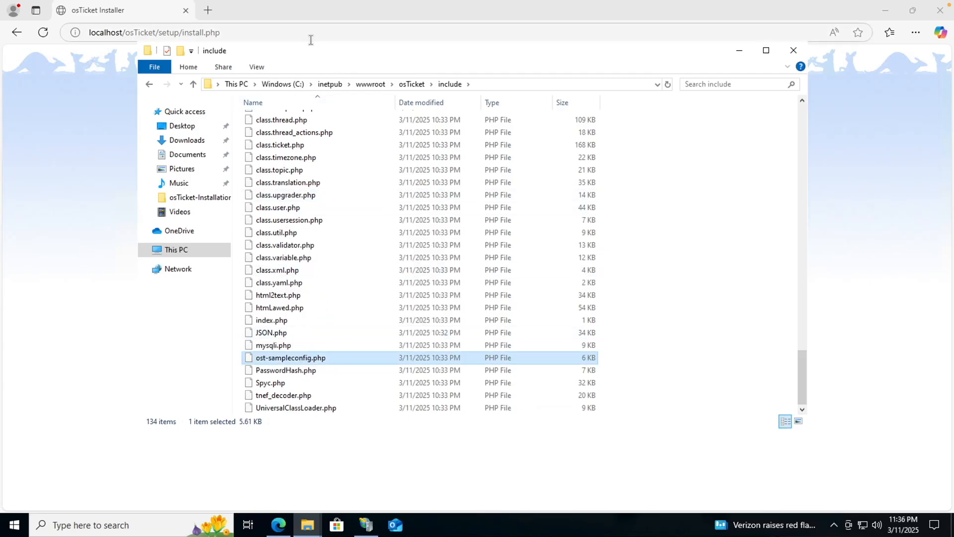
{"action": "left_click_drag", "start_coordinate": [306, 49], "coordinate": [419, 83]}
{"action": "right_click", "coordinate": [377, 391]}
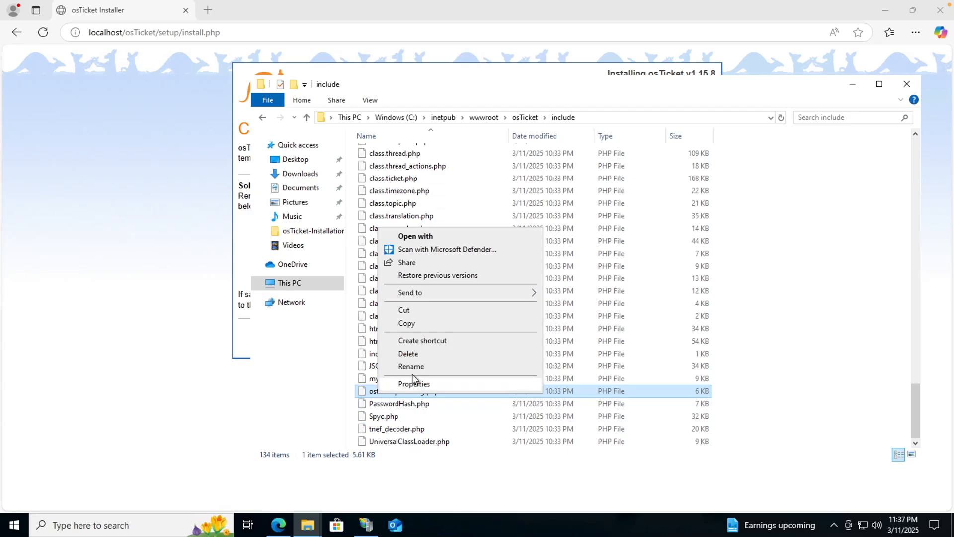
{"action": "left_click", "coordinate": [412, 366]}
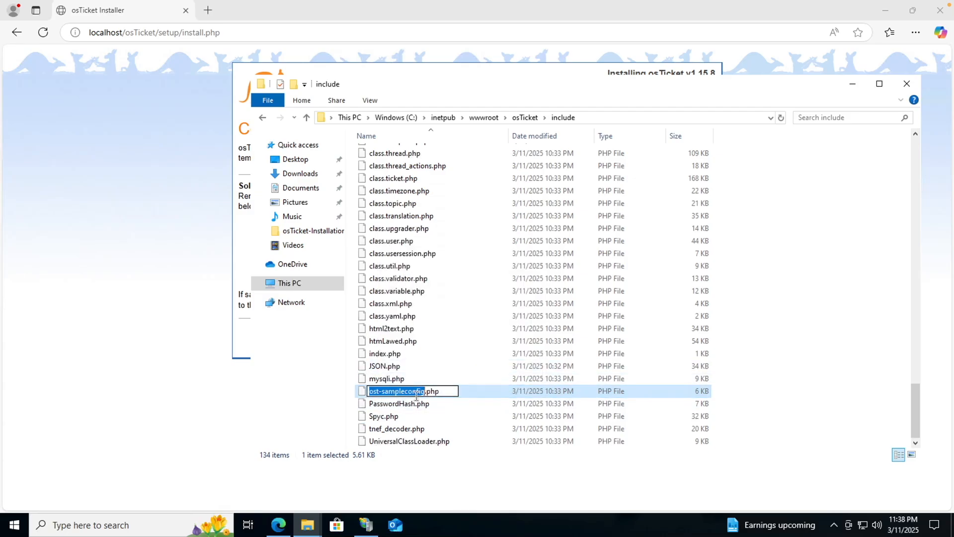
{"action": "type", "text": "ost-config"}
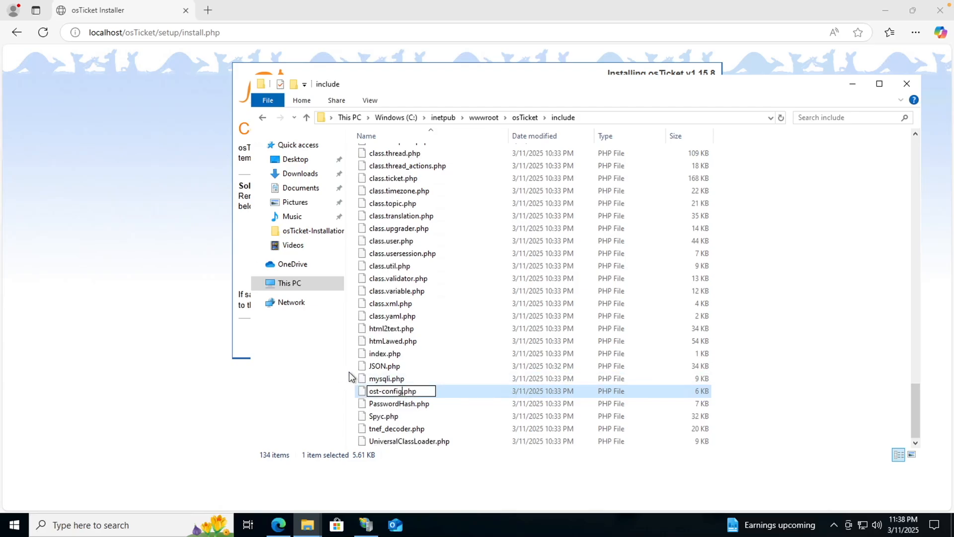
{"action": "key", "text": "Return"}
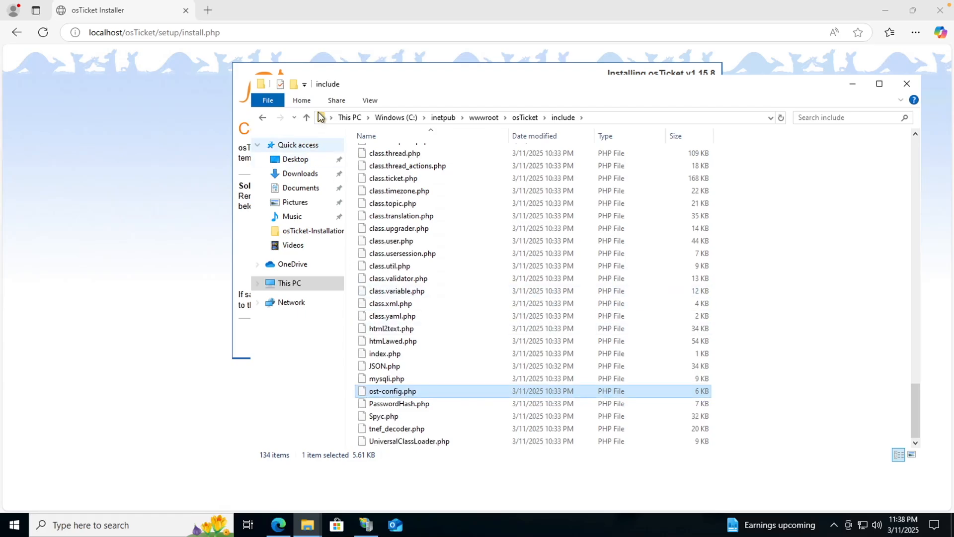
Check the installer page, then return to ost-config.php in the include folder.
{"action": "left_click", "coordinate": [357, 70]}
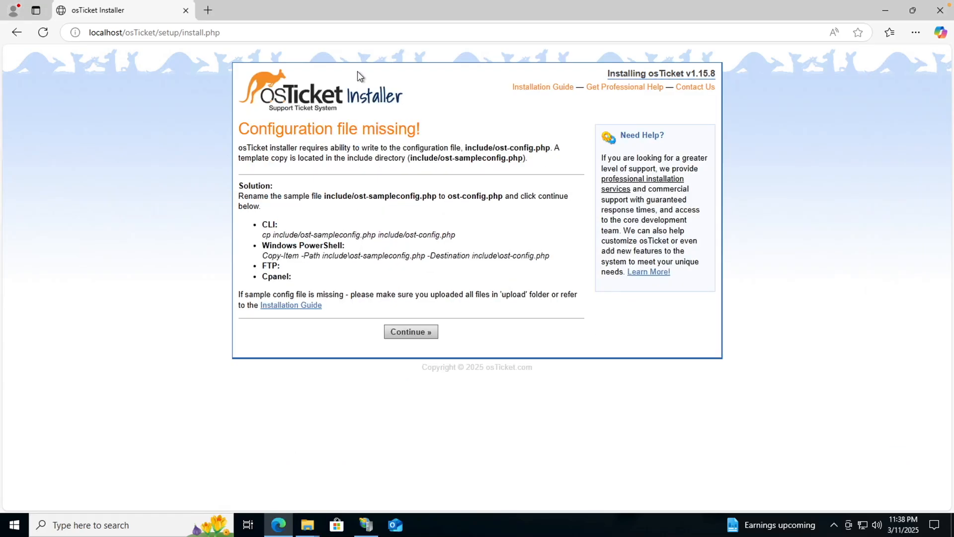
{"action": "key", "text": "alt+Tab"}
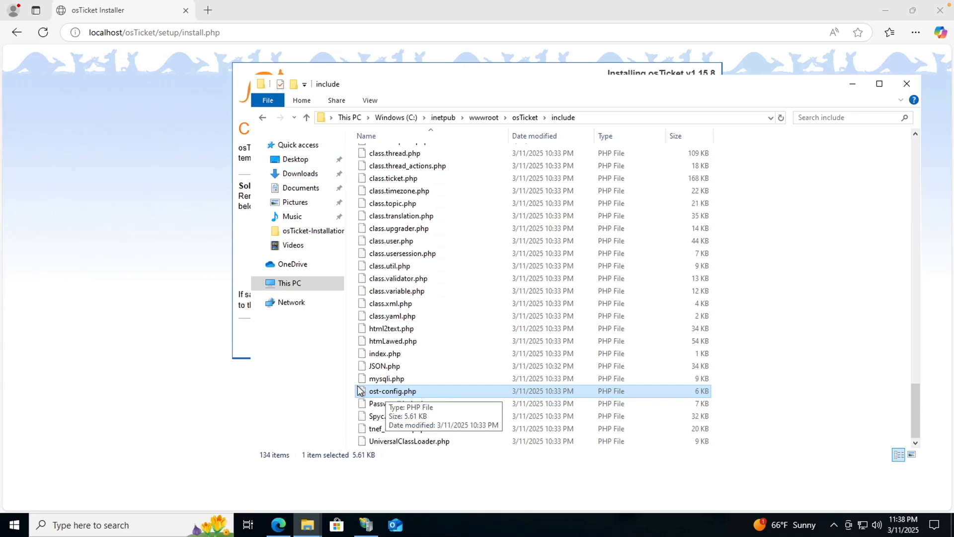
{"action": "right_click", "coordinate": [390, 394]}
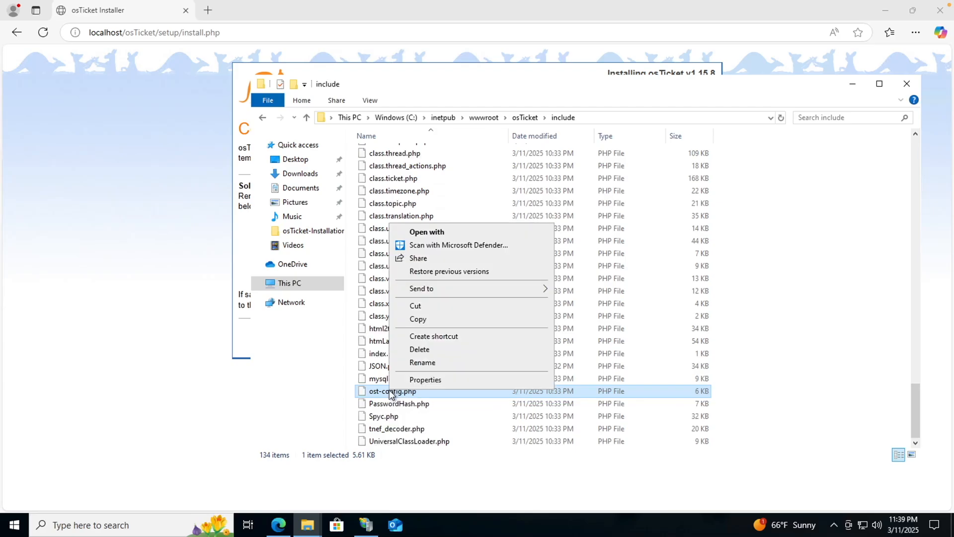
In ost-config.php's advanced security, disable inheritance, remove all inherited permissions, and add an entry.
{"action": "left_click", "coordinate": [416, 381]}
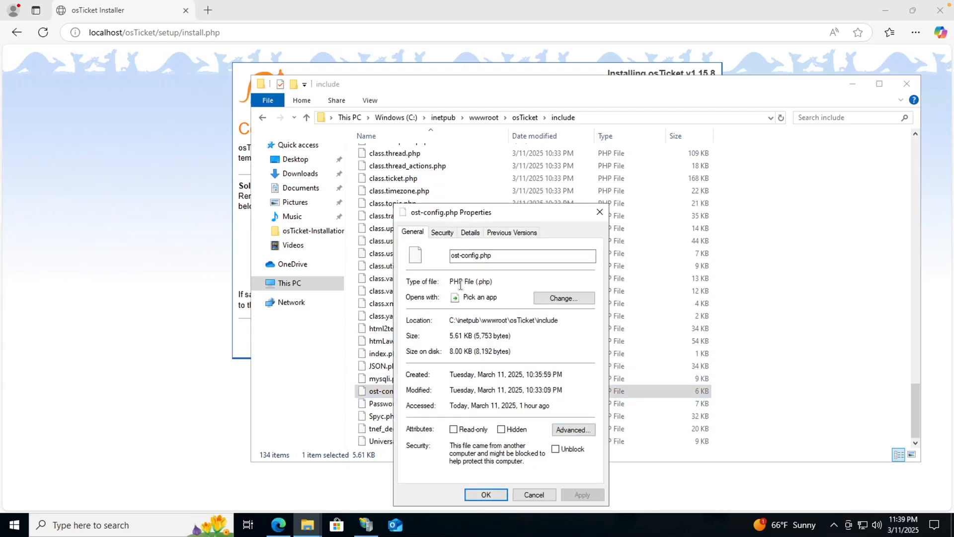
{"action": "left_click", "coordinate": [442, 232]}
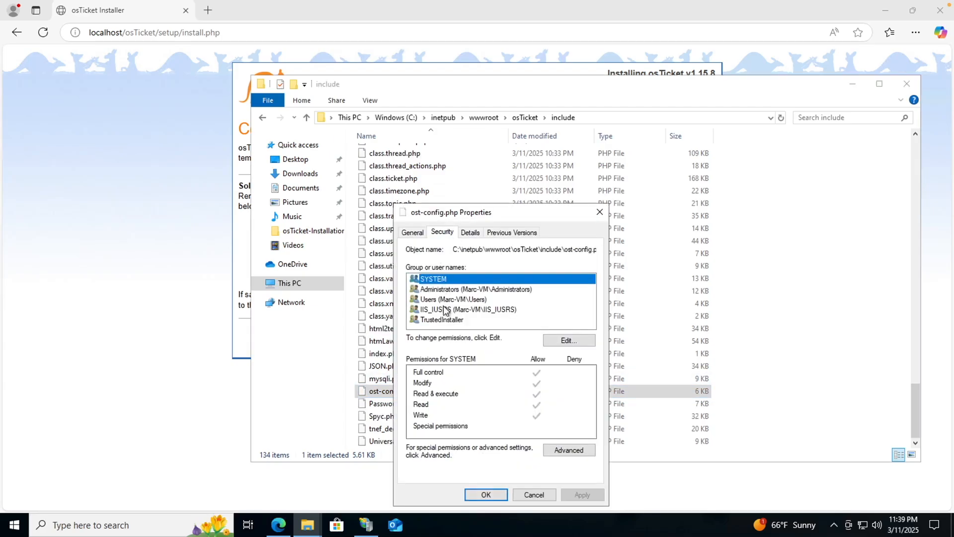
{"action": "left_click", "coordinate": [557, 449]}
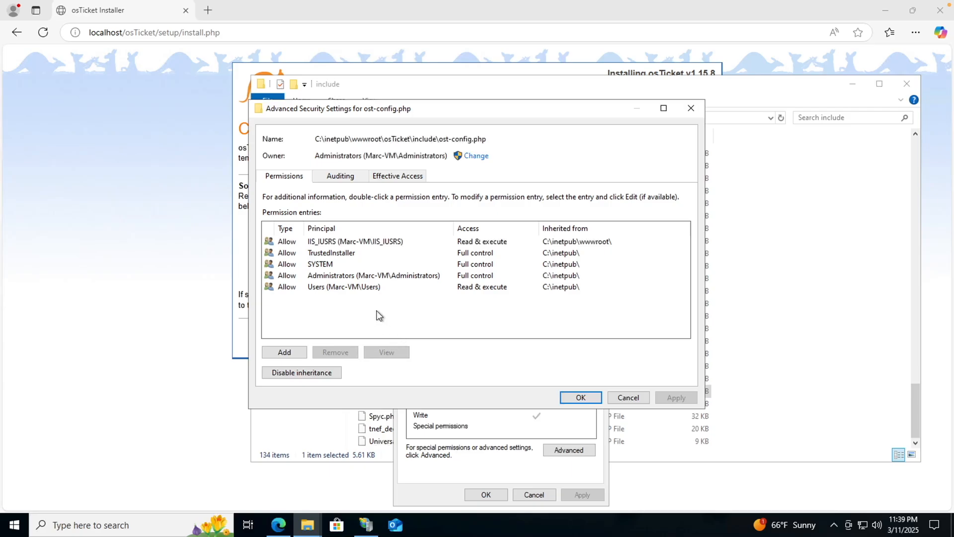
{"action": "left_click", "coordinate": [320, 371]}
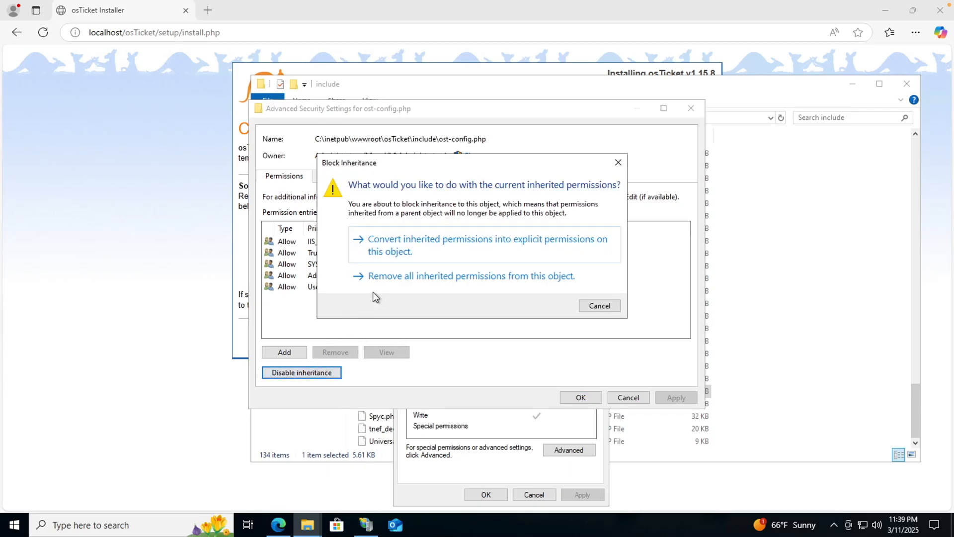
{"action": "left_click", "coordinate": [396, 277]}
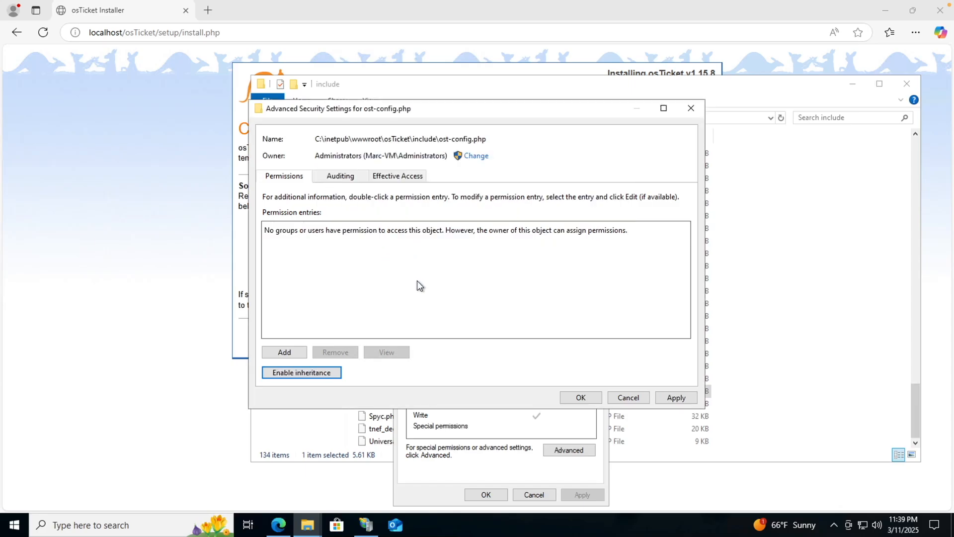
{"action": "left_click", "coordinate": [290, 352]}
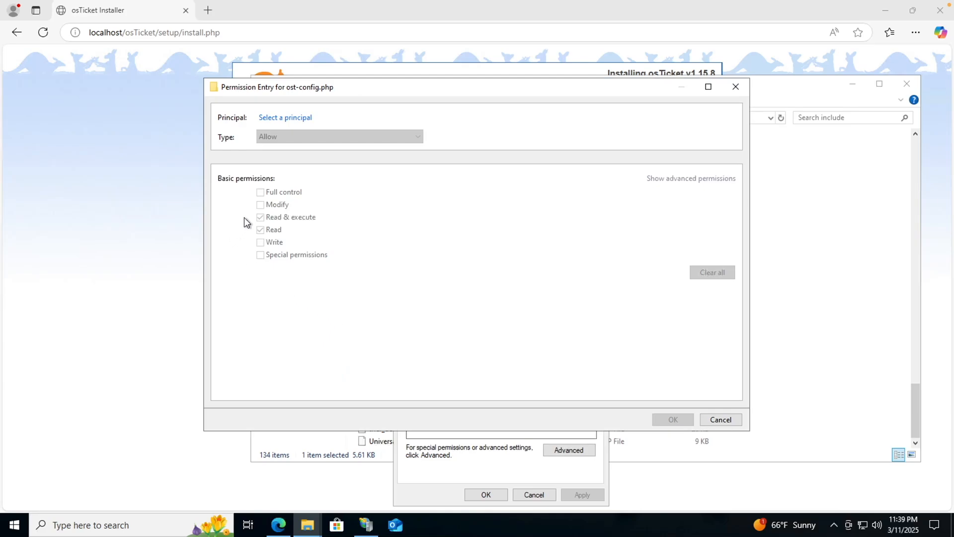
Grant the Everyone principal Full control on ost-config.php and apply it.
{"action": "left_click", "coordinate": [285, 119]}
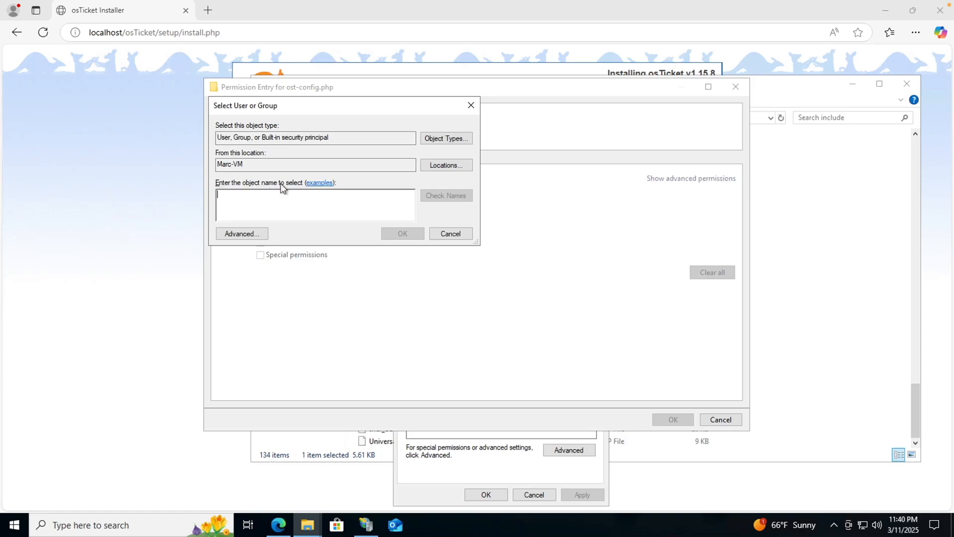
{"action": "type", "text": "Everyone"}
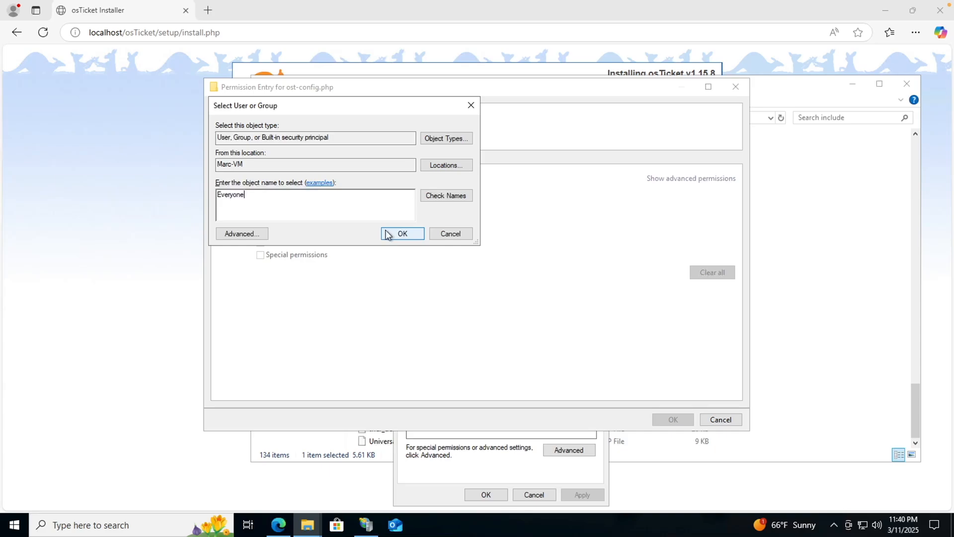
{"action": "left_click", "coordinate": [401, 235]}
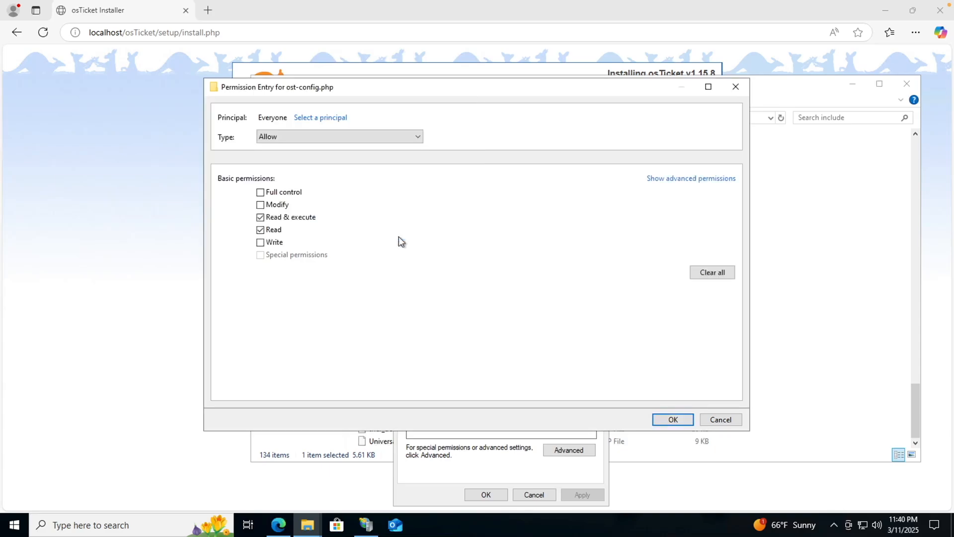
{"action": "left_click", "coordinate": [260, 192]}
{"action": "left_click", "coordinate": [672, 420]}
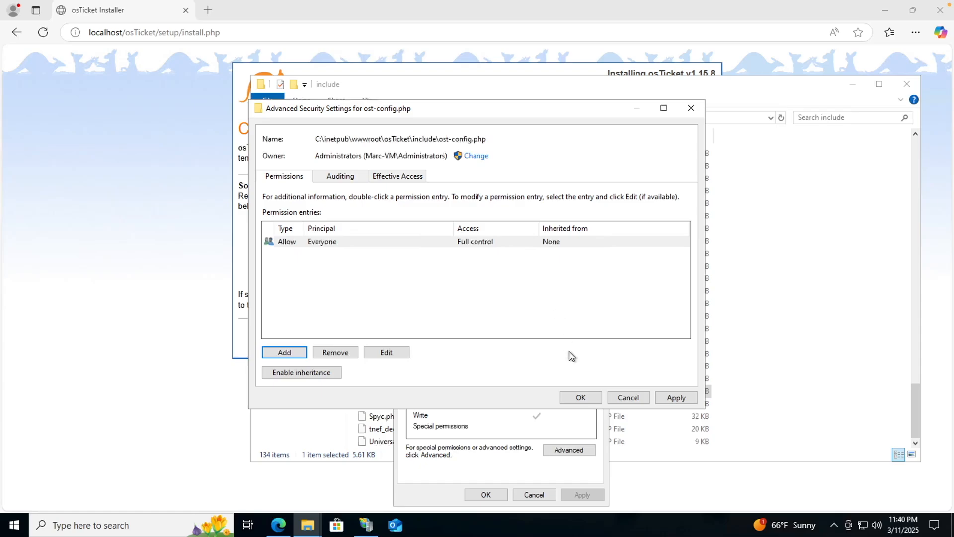
{"action": "left_click", "coordinate": [672, 397]}
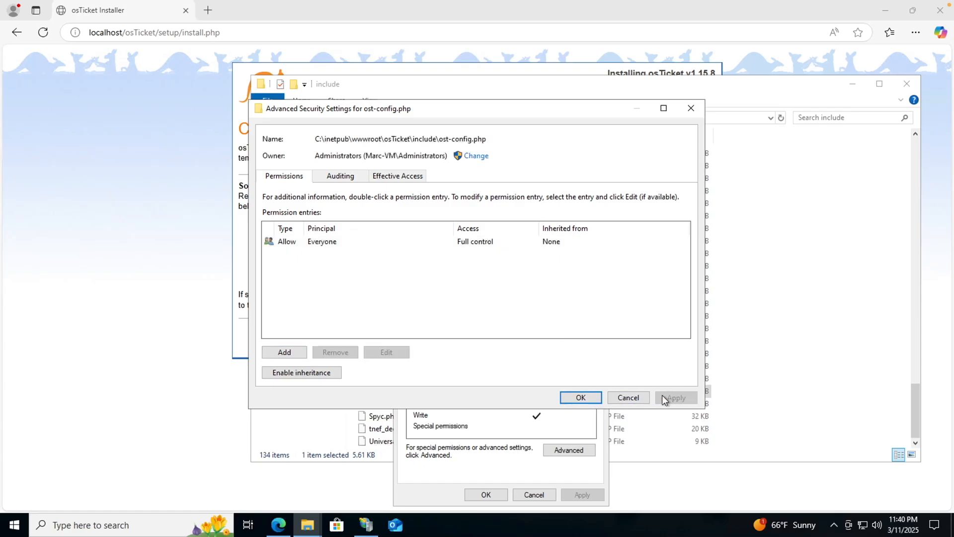
{"action": "left_click", "coordinate": [580, 397]}
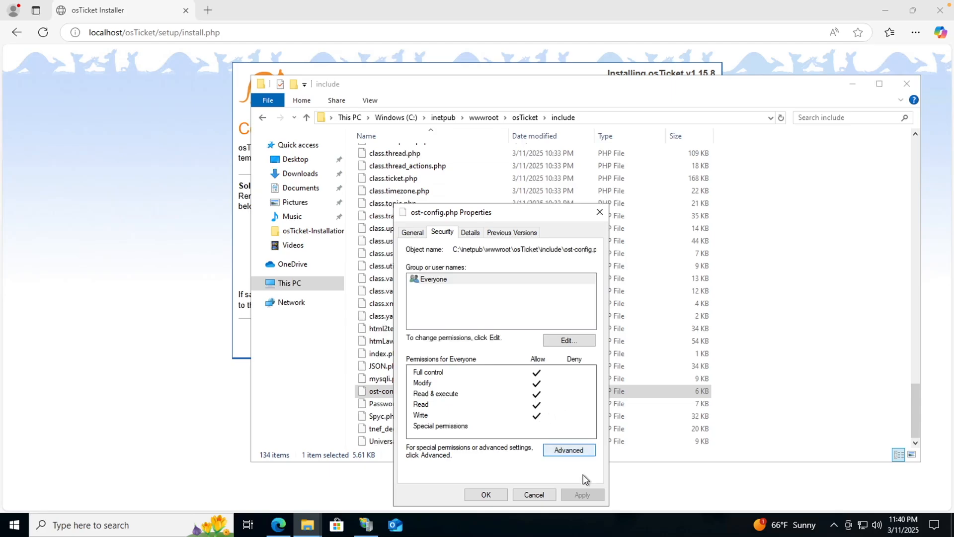
Close the file properties, minimize the include window, and continue past the missing-config notice.
{"action": "left_click", "coordinate": [485, 494]}
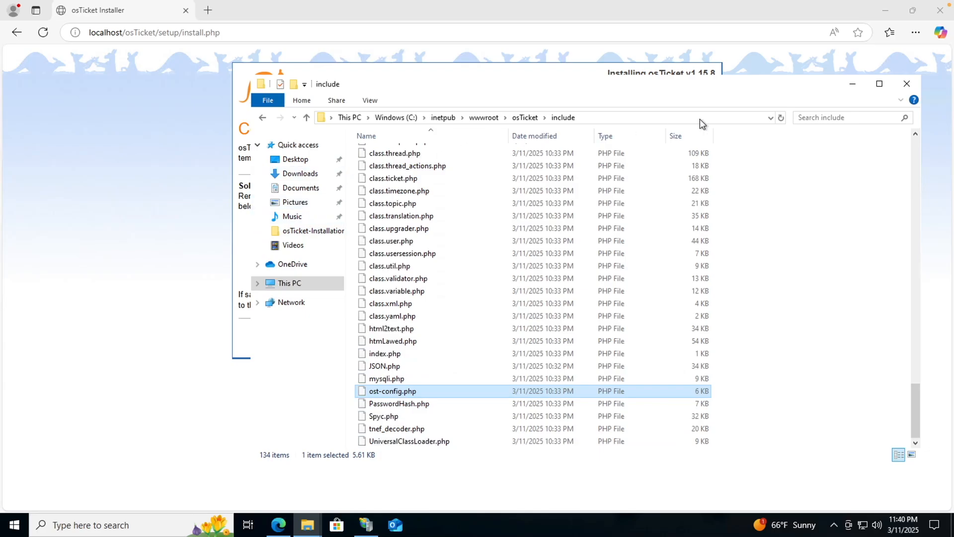
{"action": "left_click", "coordinate": [852, 84]}
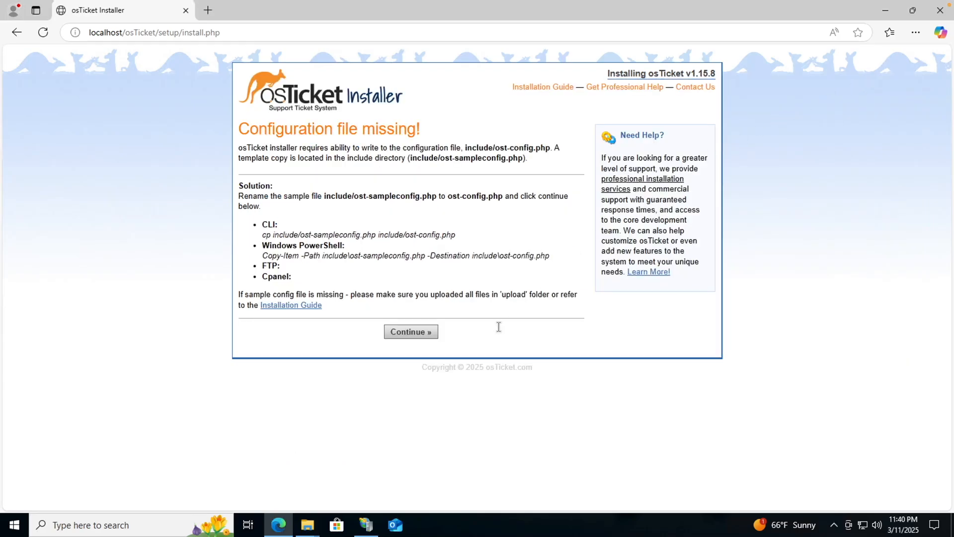
{"action": "left_click", "coordinate": [411, 332]}
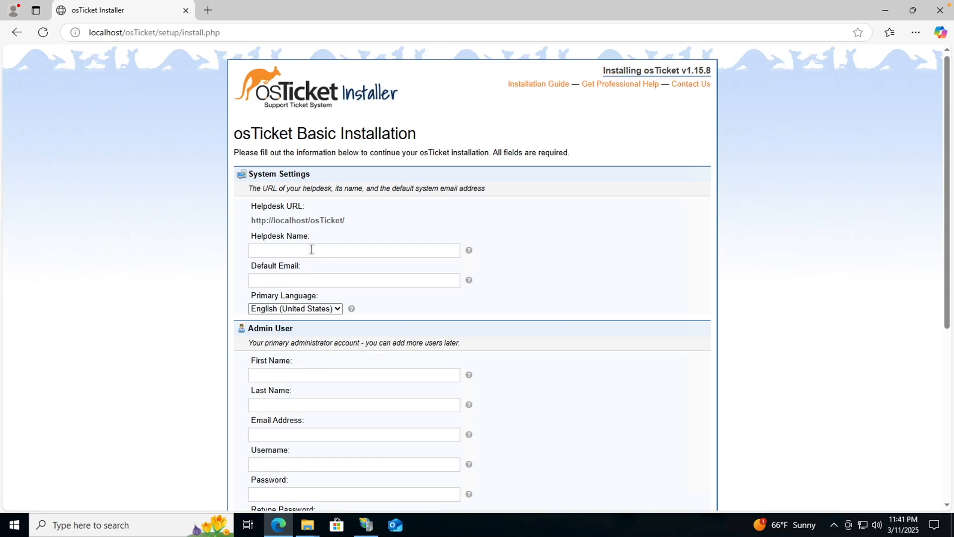
Enter the help desk's name under Helpdesk Name and a Gmail address under Default Email.
{"action": "left_click", "coordinate": [312, 250]}
{"action": "scroll", "coordinate": [382, 253], "scroll_direction": "down", "scroll_amount": 1}
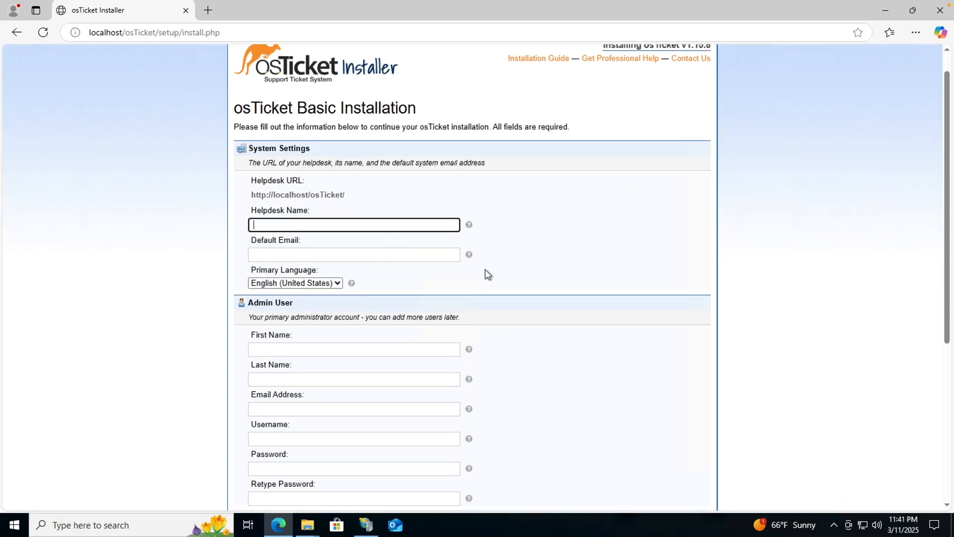
{"action": "scroll", "coordinate": [364, 224], "scroll_direction": "down", "scroll_amount": 1}
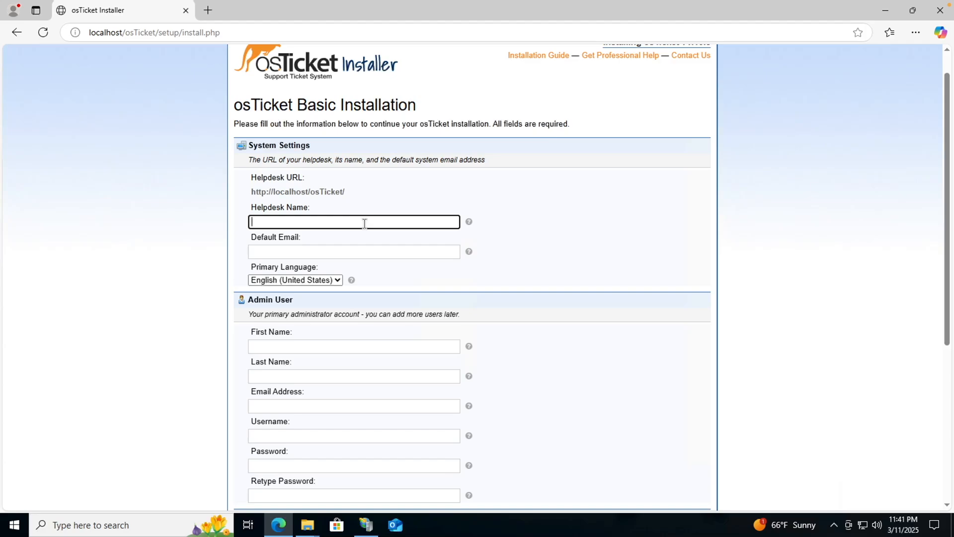
{"action": "type", "text": "Marc's Help dESK"}
{"action": "key", "text": "BackSpace"}
{"action": "key", "text": "BackSpace"}
{"action": "key", "text": "BackSpace"}
{"action": "key", "text": "BackSpace"}
{"action": "key", "text": "BackSpace"}
{"action": "key", "text": "BackSpace"}
{"action": "type", "text": "P"}
{"action": "key", "text": "BackSpace"}
{"action": "type", "text": "p Desk"}
{"action": "left_click", "coordinate": [323, 252]}
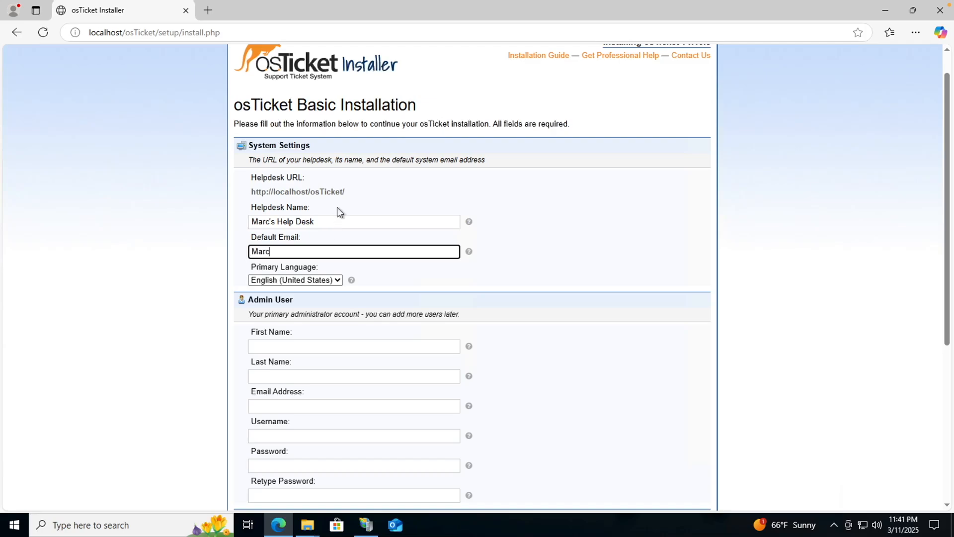
{"action": "scroll", "coordinate": [306, 232], "scroll_direction": "up", "scroll_amount": 1}
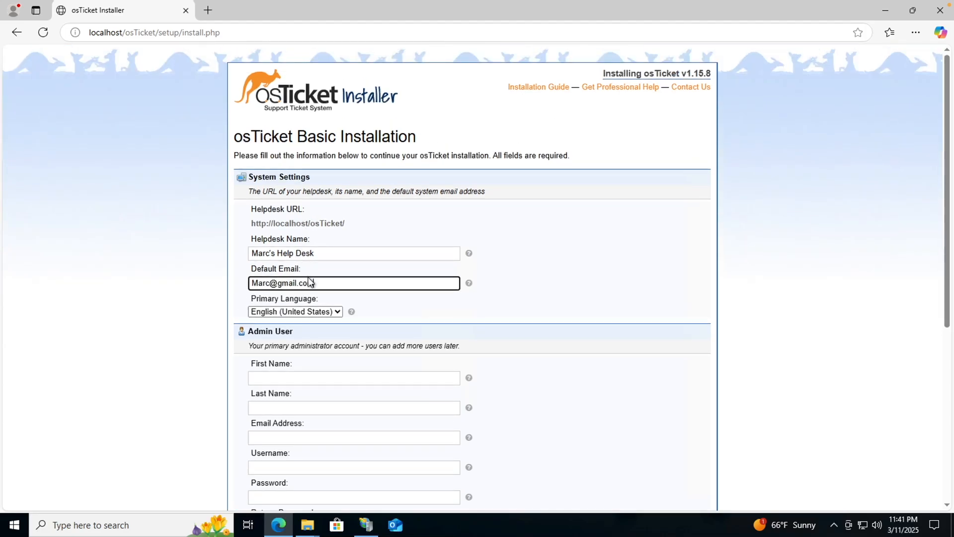
{"action": "scroll", "coordinate": [314, 279], "scroll_direction": "down", "scroll_amount": 1}
Fill in the admin's first name, last name, email address, username and password.
{"action": "left_click", "coordinate": [286, 332]}
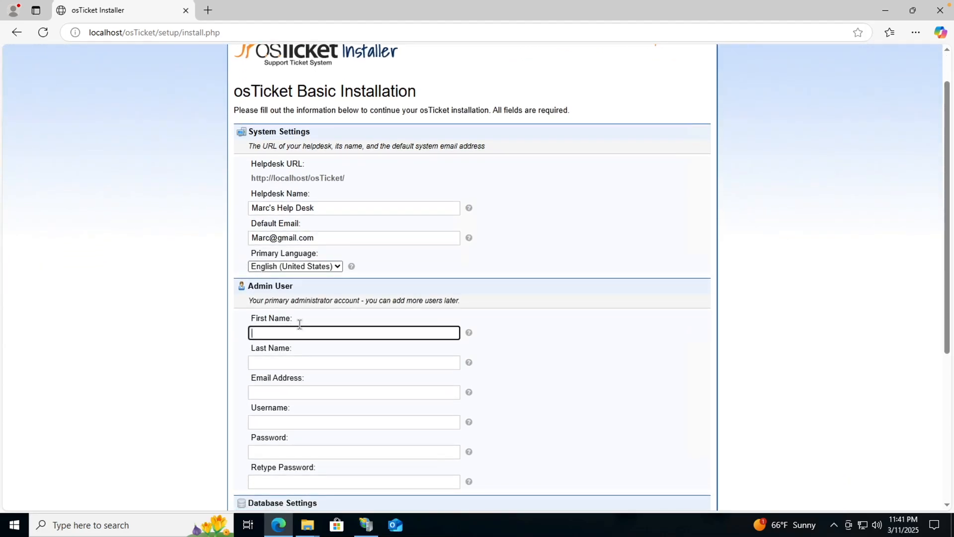
{"action": "scroll", "coordinate": [315, 315], "scroll_direction": "up", "scroll_amount": 1}
{"action": "left_click", "coordinate": [301, 381]}
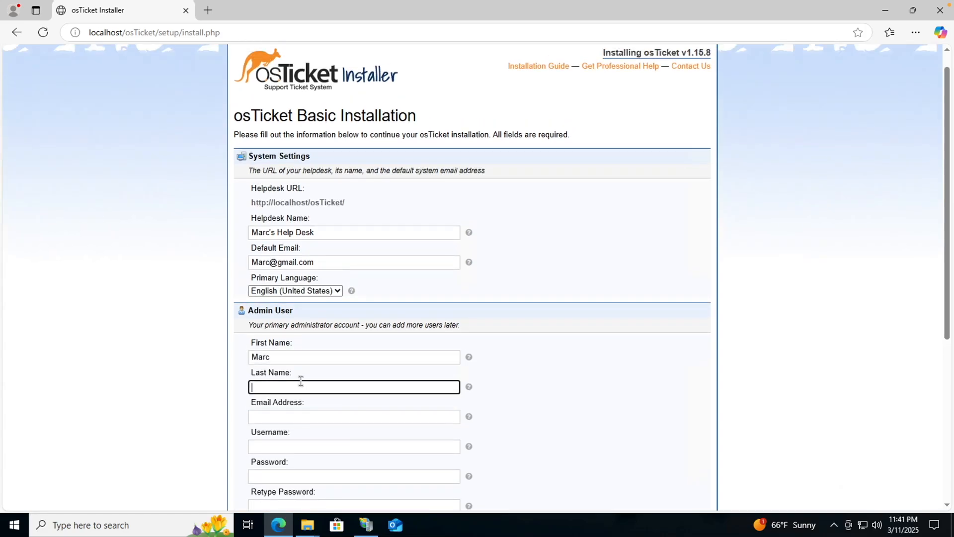
{"action": "left_click", "coordinate": [300, 414]}
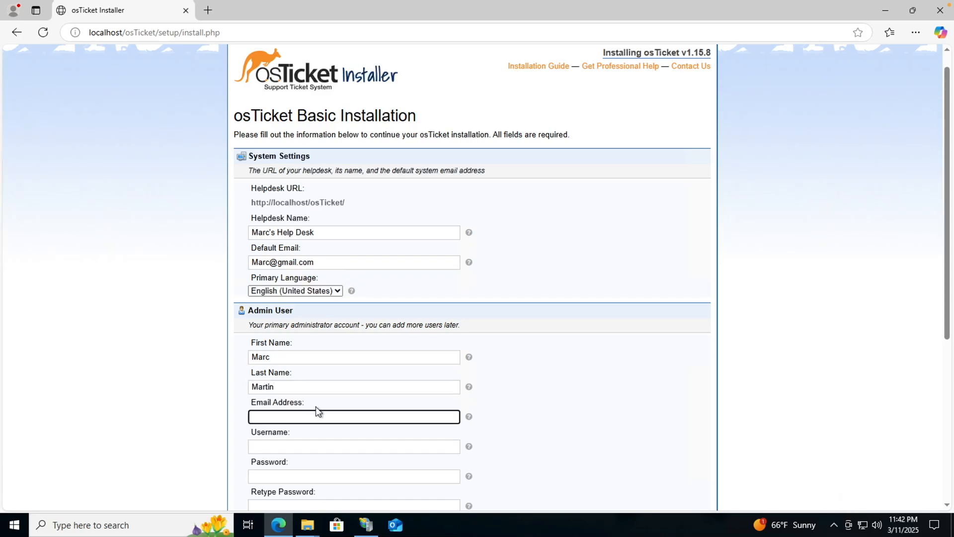
{"action": "left_click", "coordinate": [267, 442]}
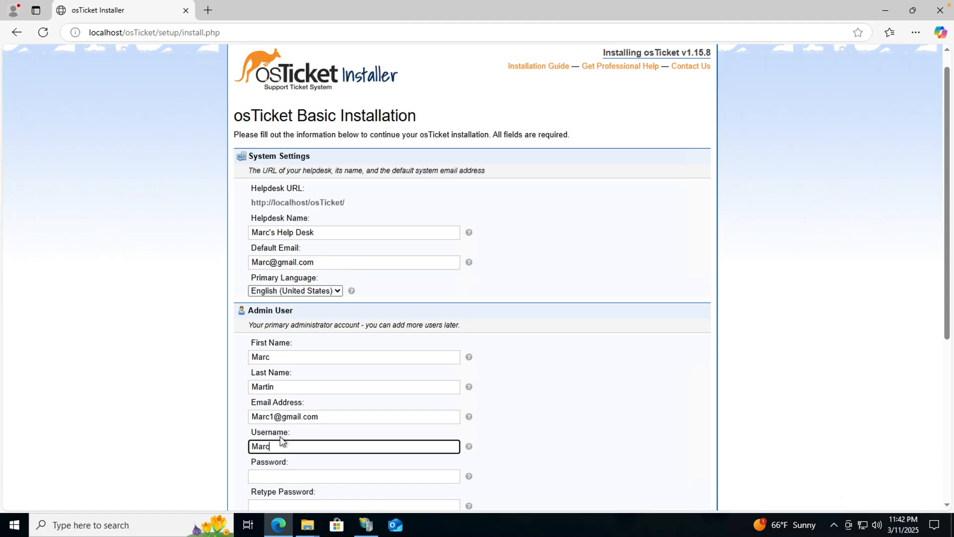
{"action": "left_click", "coordinate": [281, 476]}
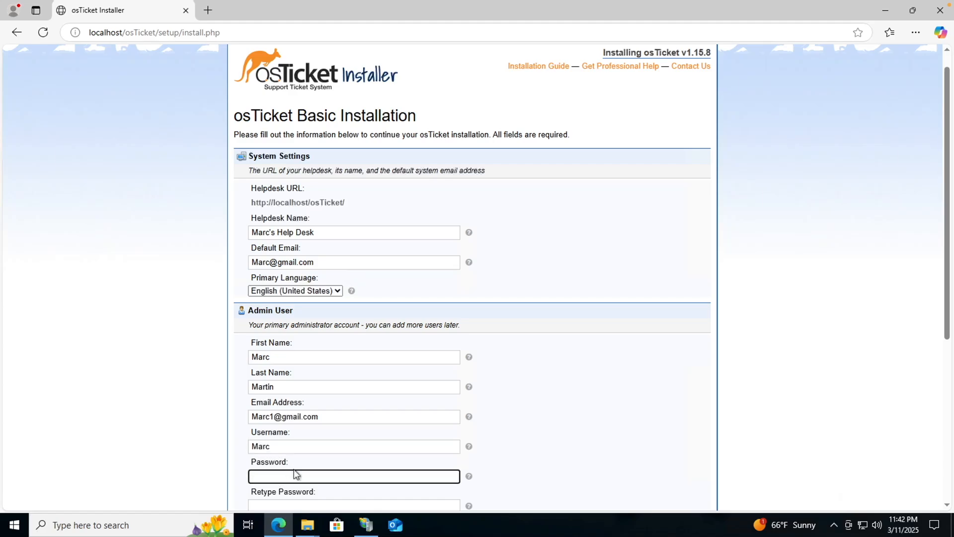
{"action": "type", "text": "•"}
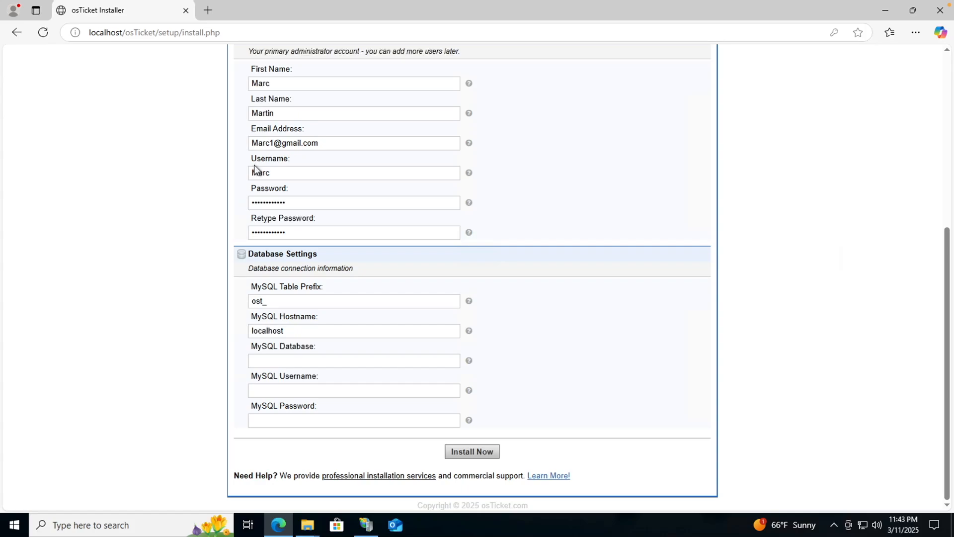
Switch from the installer to the osTicket-Installation-Files folder window.
{"action": "scroll", "coordinate": [254, 165], "scroll_direction": "up", "scroll_amount": 1}
{"action": "scroll", "coordinate": [254, 166], "scroll_direction": "up", "scroll_amount": 3}
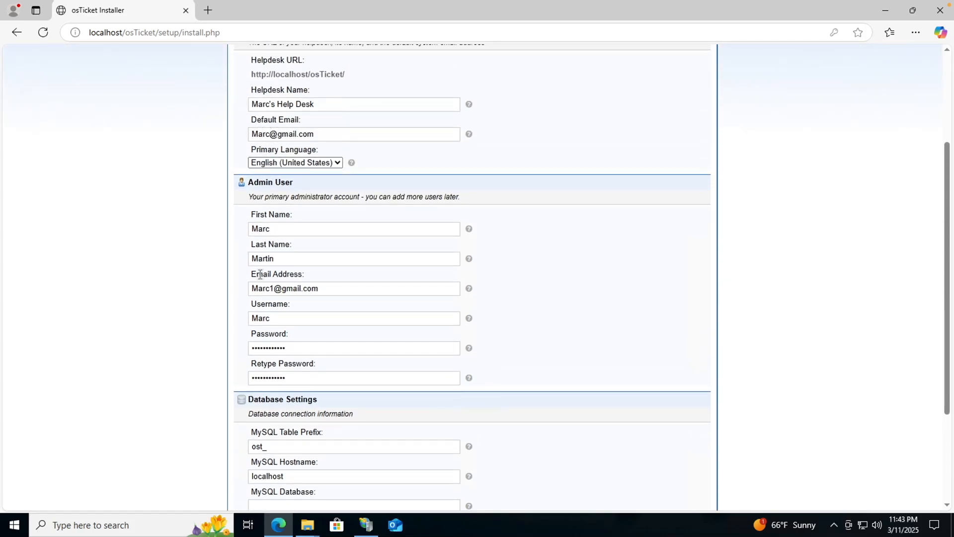
{"action": "scroll", "coordinate": [258, 270], "scroll_direction": "down", "scroll_amount": 1}
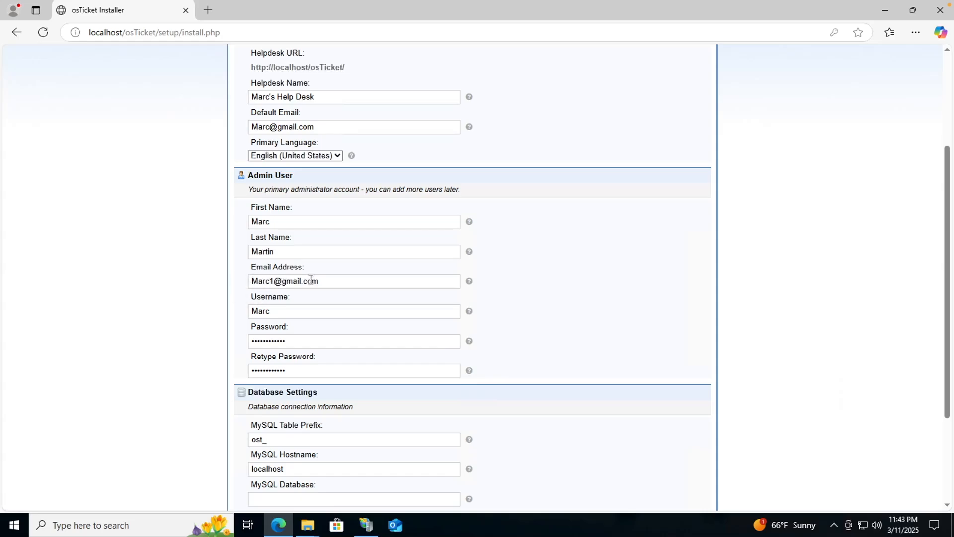
{"action": "scroll", "coordinate": [331, 298], "scroll_direction": "down", "scroll_amount": 2}
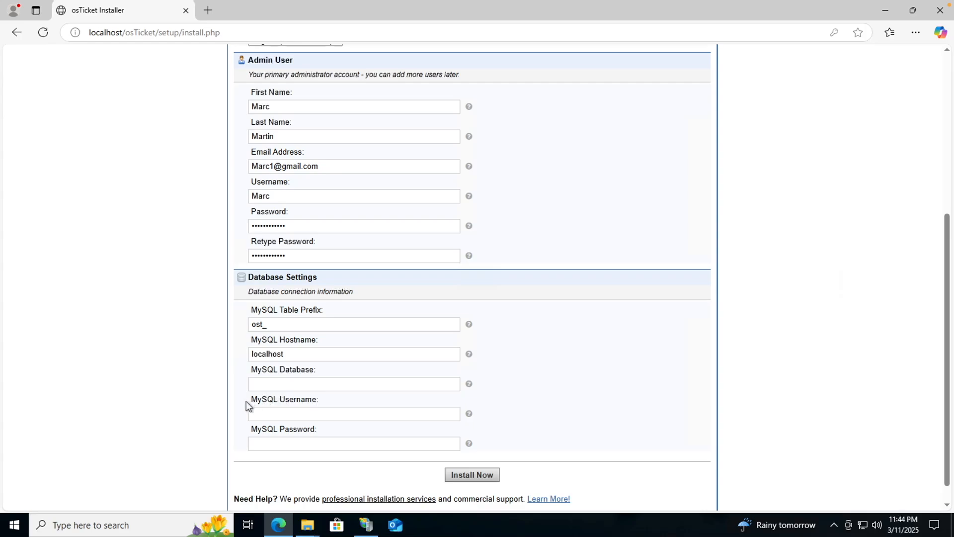
{"action": "scroll", "coordinate": [298, 396], "scroll_direction": "up", "scroll_amount": 1}
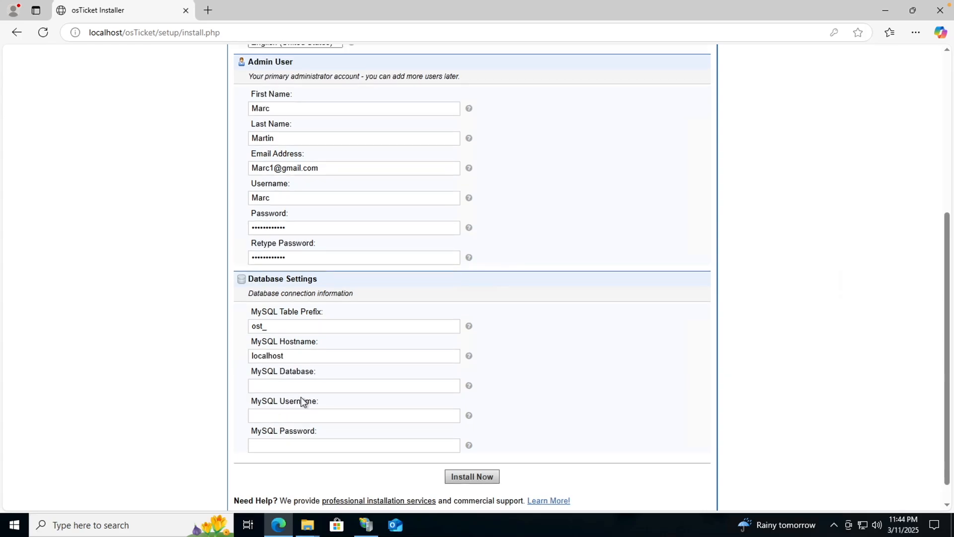
{"action": "mouse_move", "coordinate": [276, 511]}
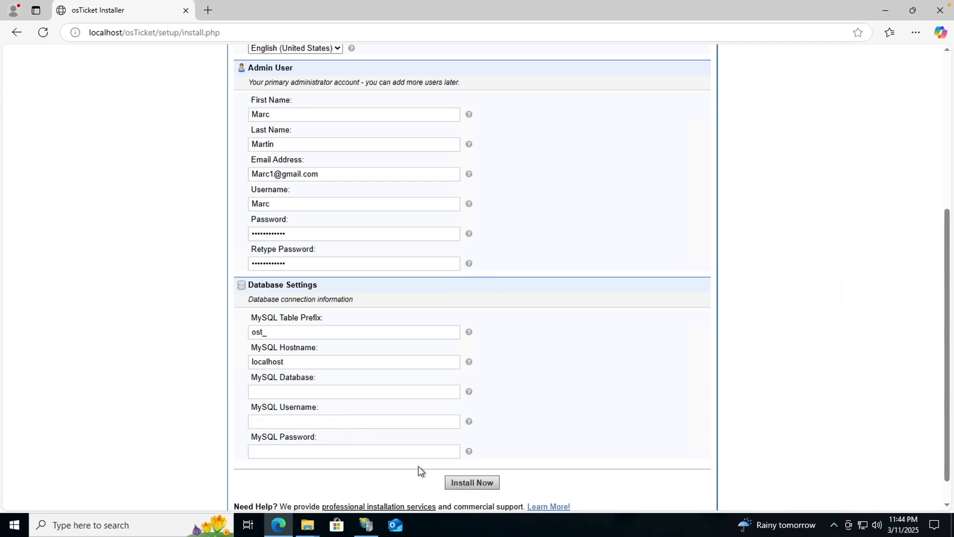
{"action": "mouse_move", "coordinate": [309, 522]}
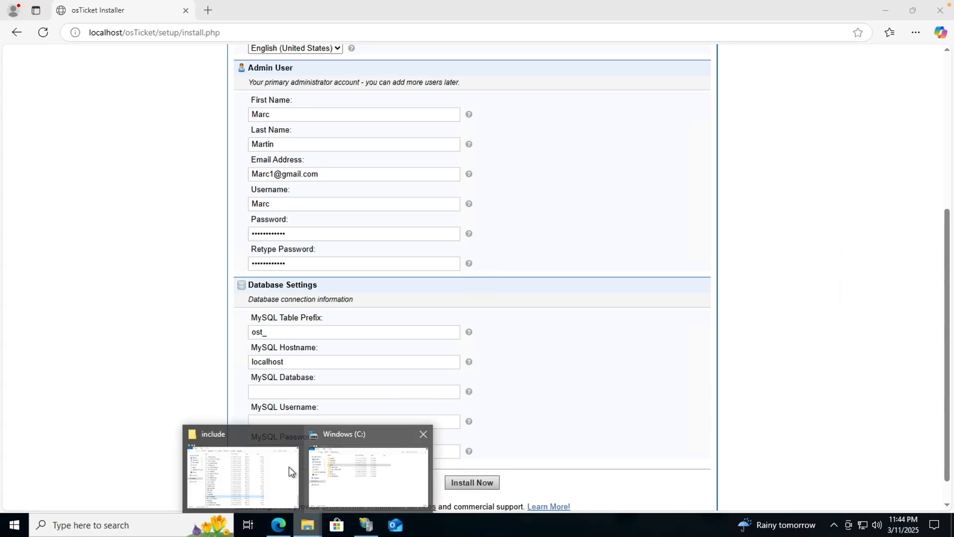
{"action": "left_click", "coordinate": [287, 471]}
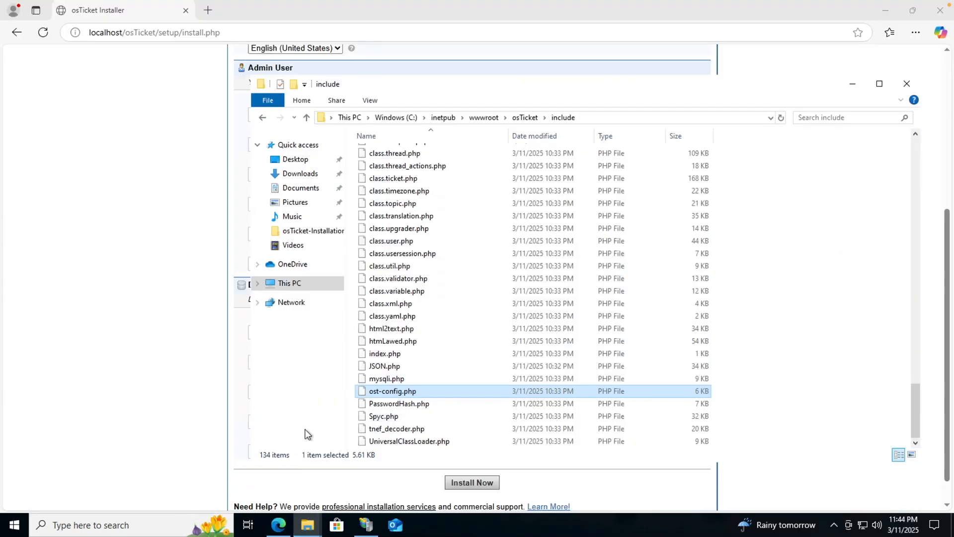
{"action": "mouse_move", "coordinate": [308, 523]}
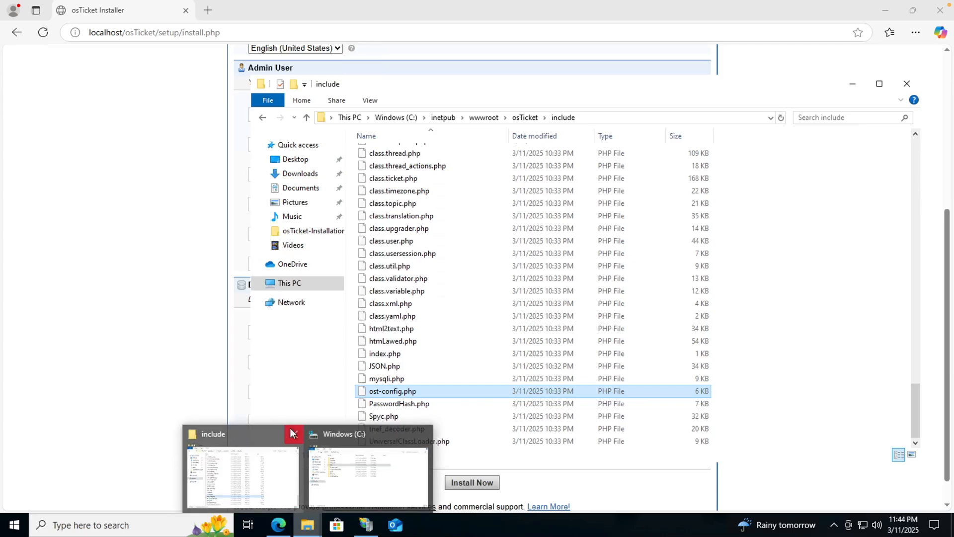
{"action": "left_click", "coordinate": [301, 435]}
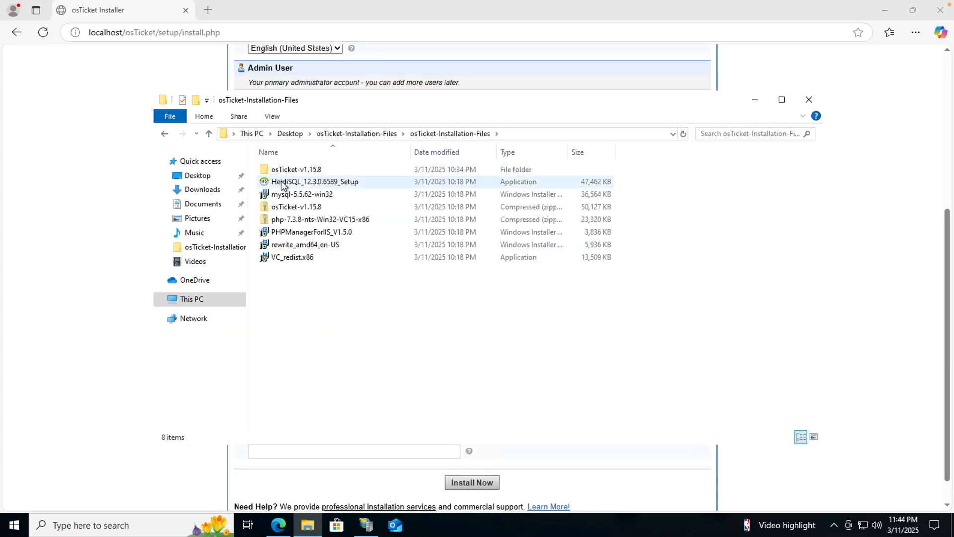
Install HeidiSQL 12.3.0.6589, accepting the license and keeping default folder, Start Menu and tasks.
{"action": "double_click", "coordinate": [281, 184]}
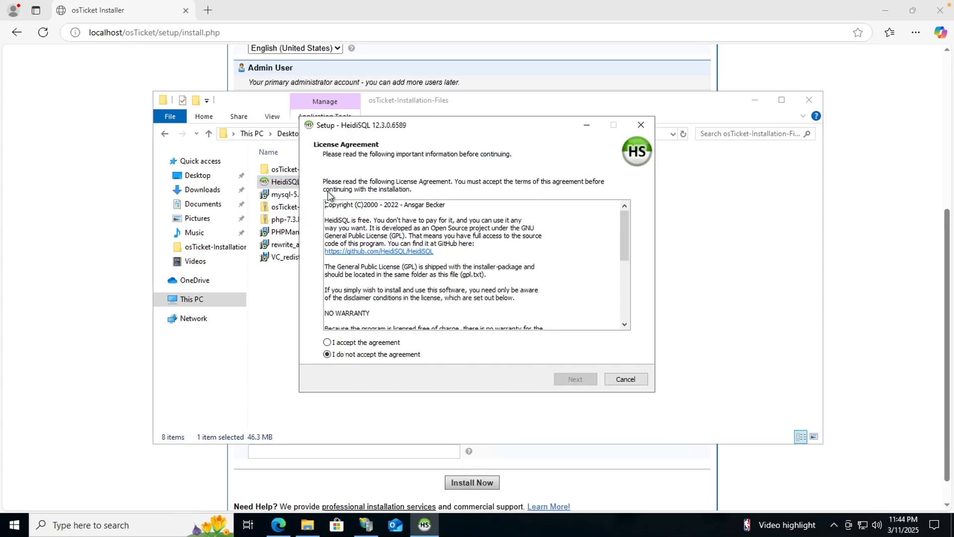
{"action": "left_click", "coordinate": [327, 342]}
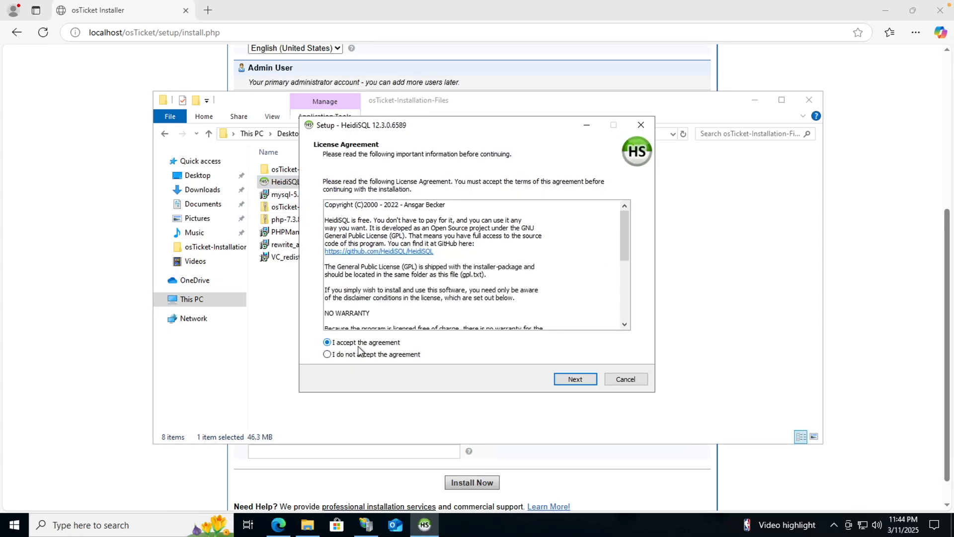
{"action": "left_click", "coordinate": [558, 381]}
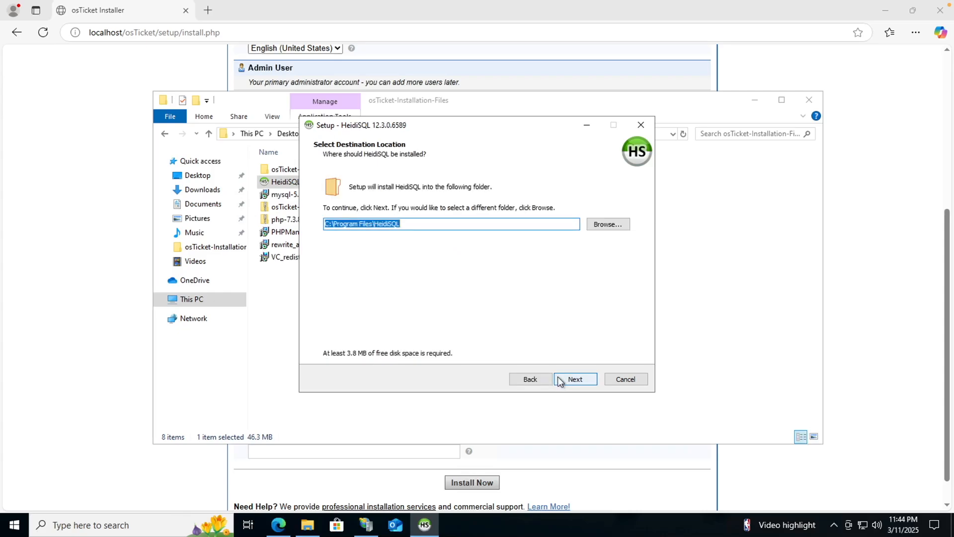
{"action": "left_click", "coordinate": [570, 379]}
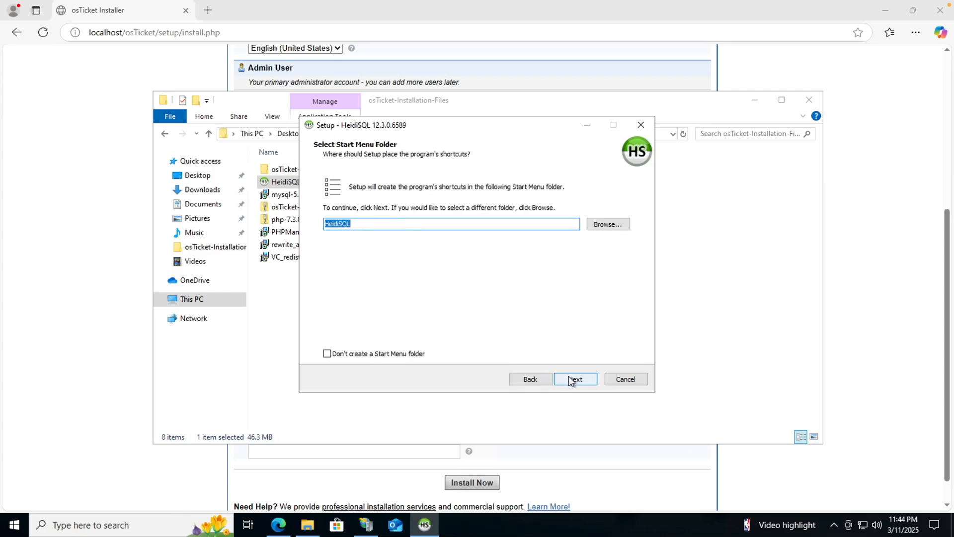
{"action": "left_click", "coordinate": [571, 379]}
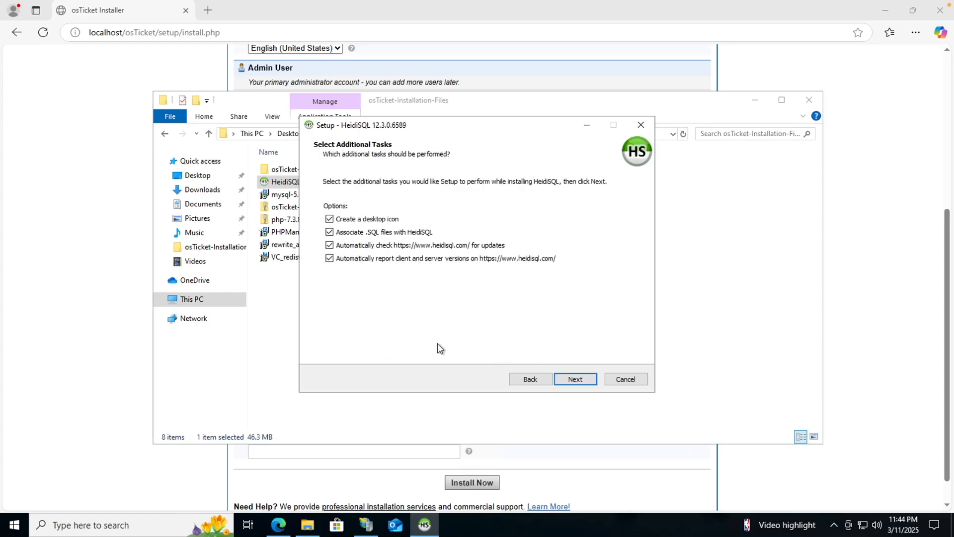
{"action": "left_click", "coordinate": [571, 379]}
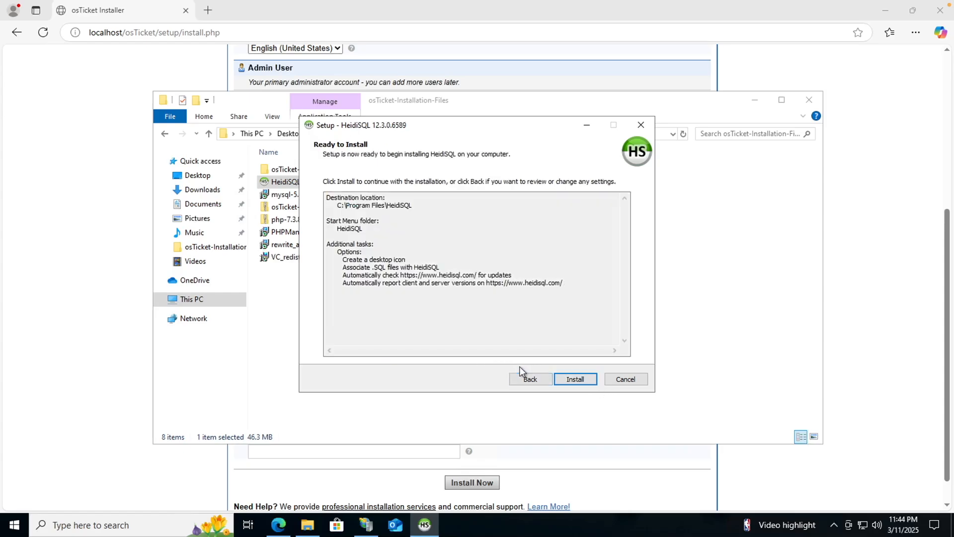
{"action": "left_click", "coordinate": [584, 377]}
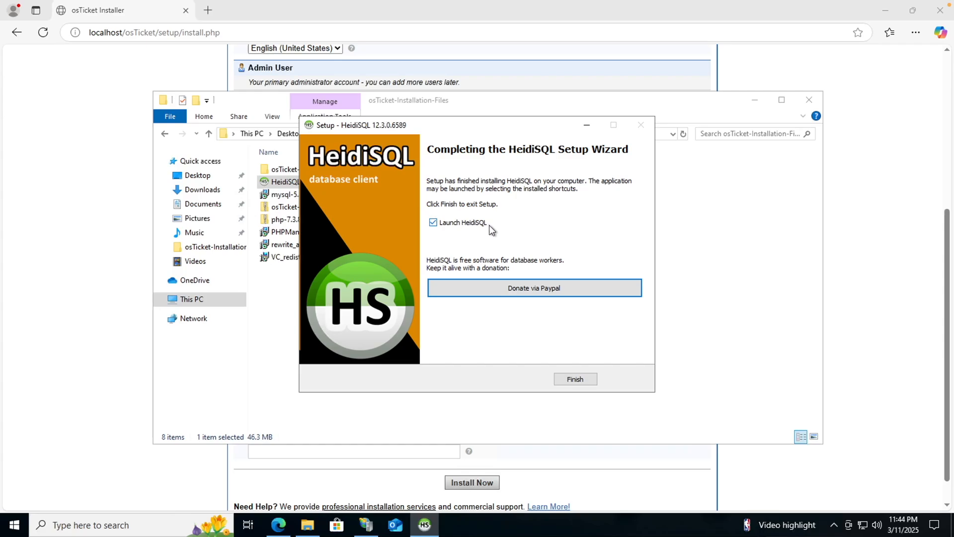
Launch HeidiSQL, skip the available updates, and create a new session.
{"action": "left_click", "coordinate": [571, 381]}
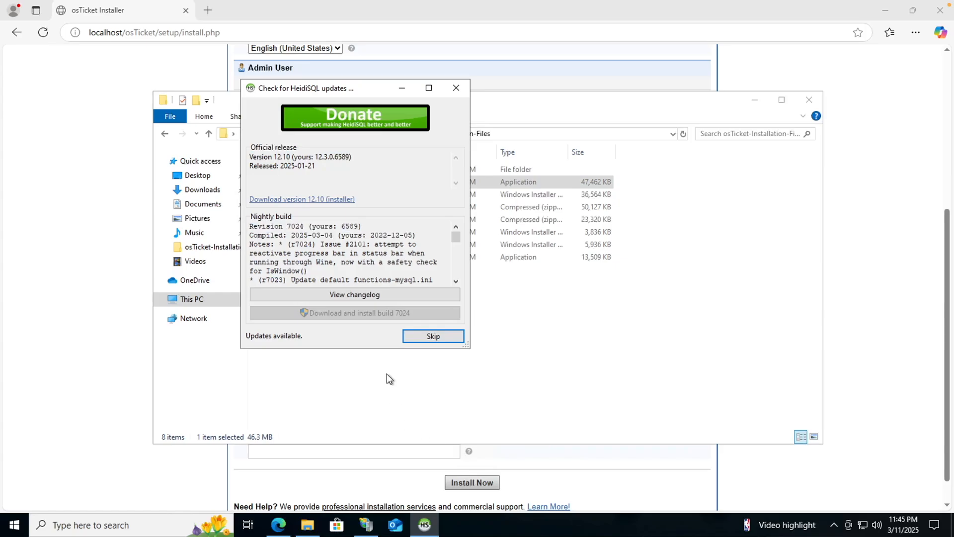
{"action": "left_click", "coordinate": [413, 335]}
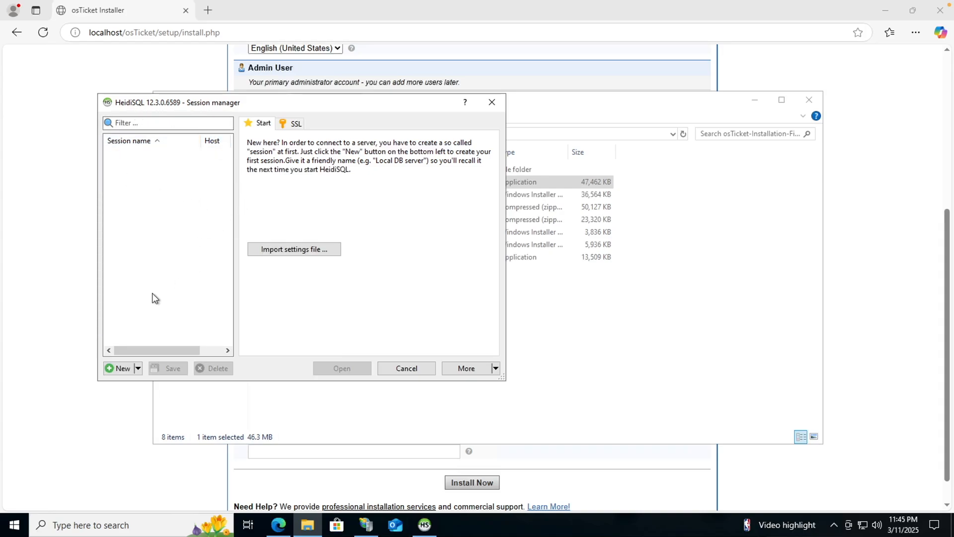
{"action": "left_click", "coordinate": [122, 368]}
Enter the root user's password for the 127.0.0.1 session and open the connection.
{"action": "left_click", "coordinate": [378, 237]}
{"action": "left_click", "coordinate": [373, 226]}
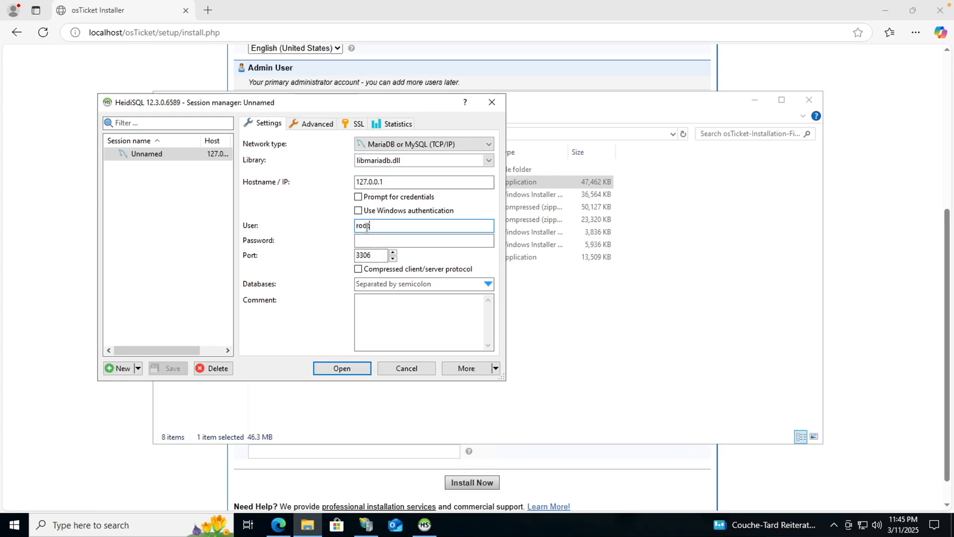
{"action": "left_click", "coordinate": [366, 240]}
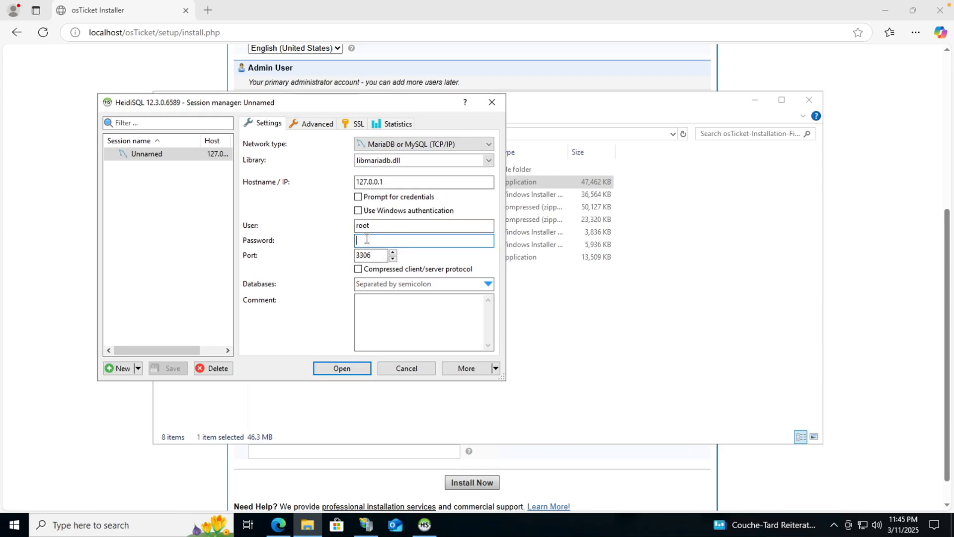
{"action": "type", "text": "pass"}
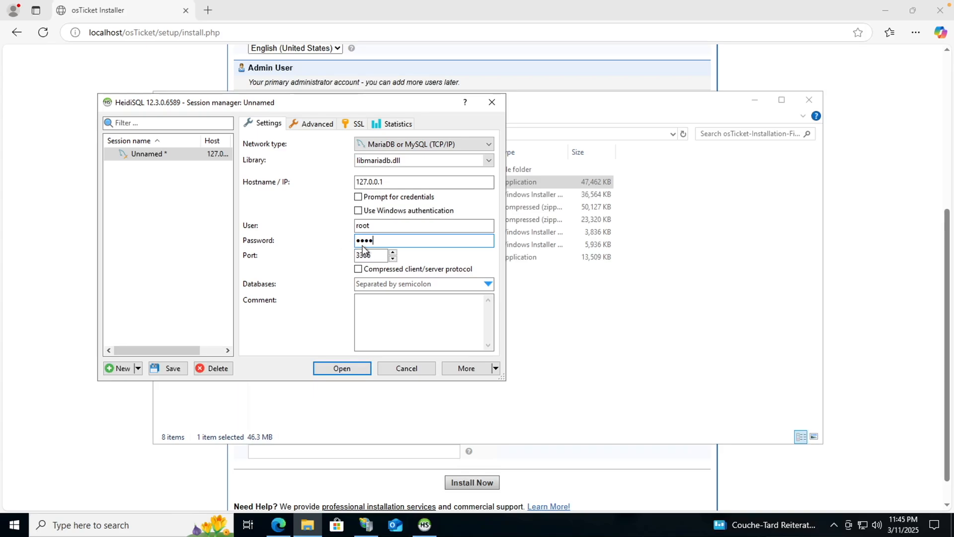
{"action": "key", "text": "BackSpace"}
{"action": "left_click", "coordinate": [341, 368]}
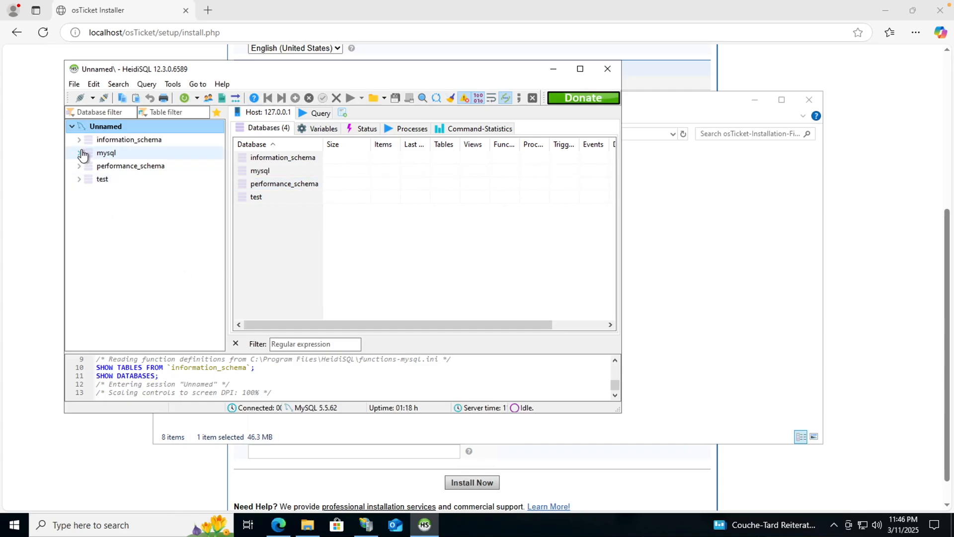
Create an empty database named osticket on the Unnamed session in HeidiSQL, then minimize HeidiSQL.
{"action": "right_click", "coordinate": [104, 129]}
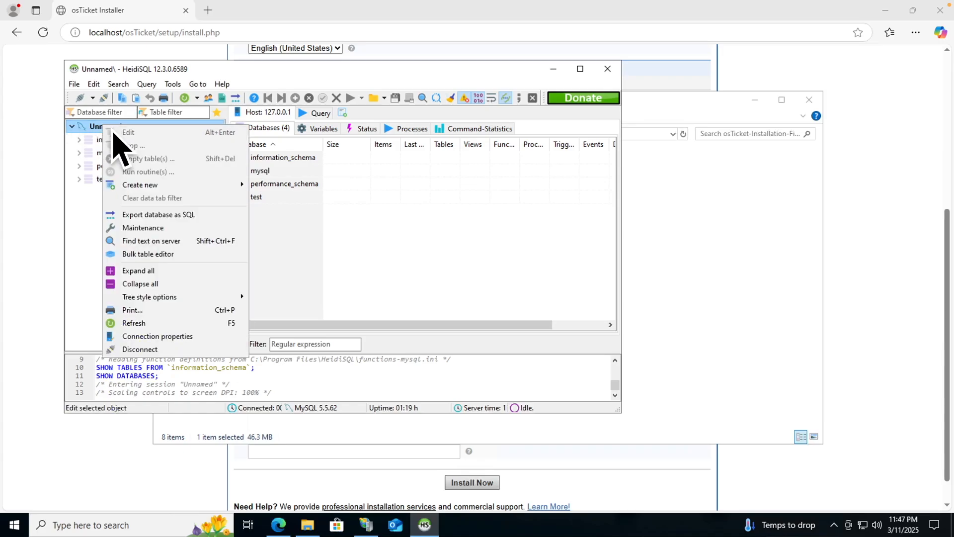
{"action": "mouse_move", "coordinate": [139, 185]}
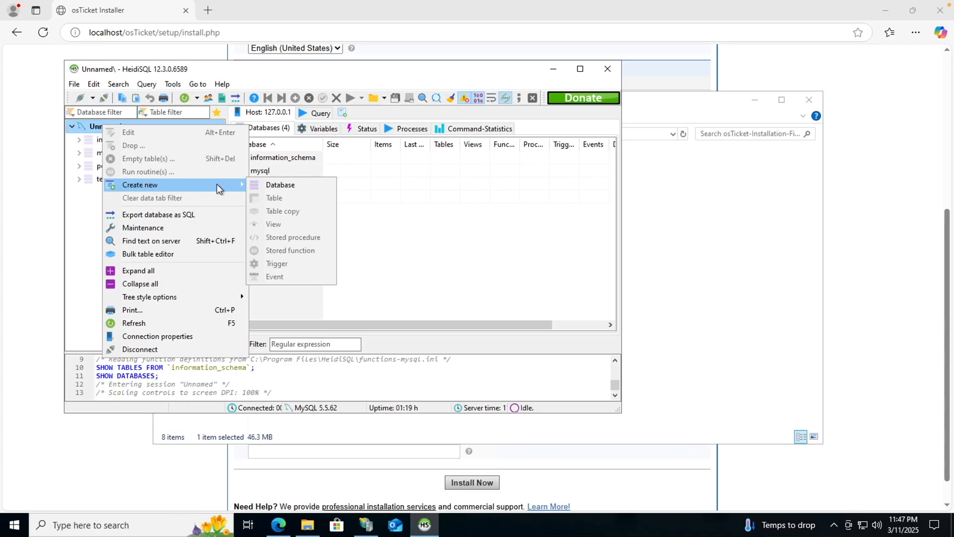
{"action": "left_click", "coordinate": [268, 186]}
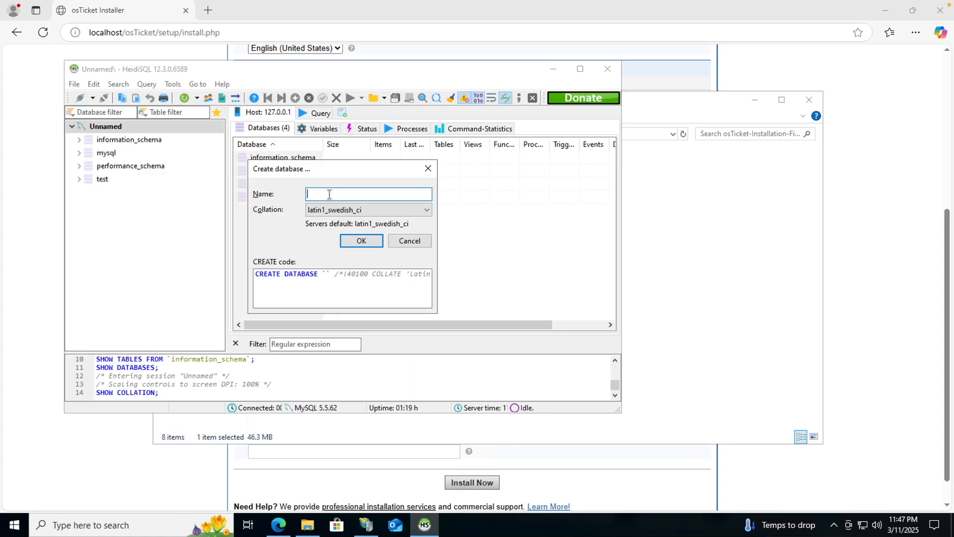
{"action": "type", "text": "osticket"}
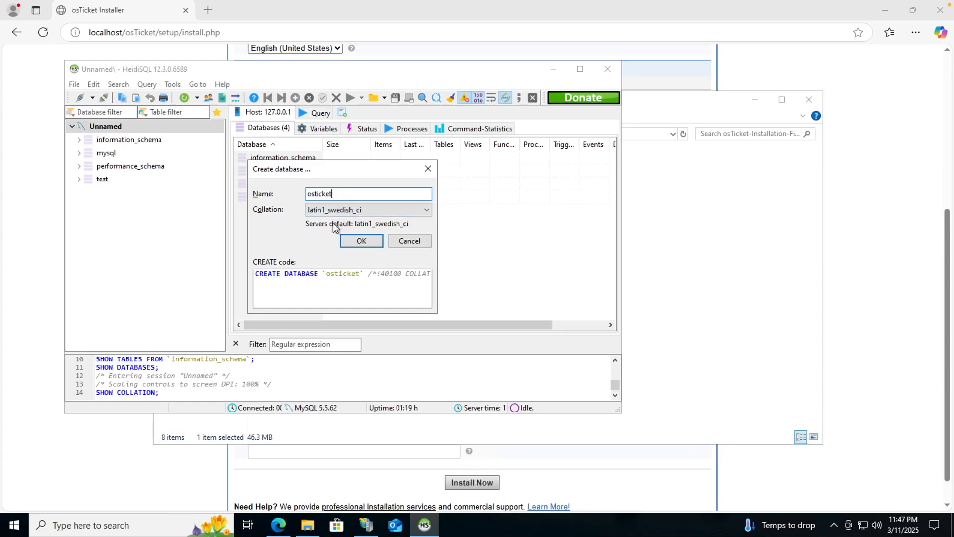
{"action": "left_click", "coordinate": [360, 240]}
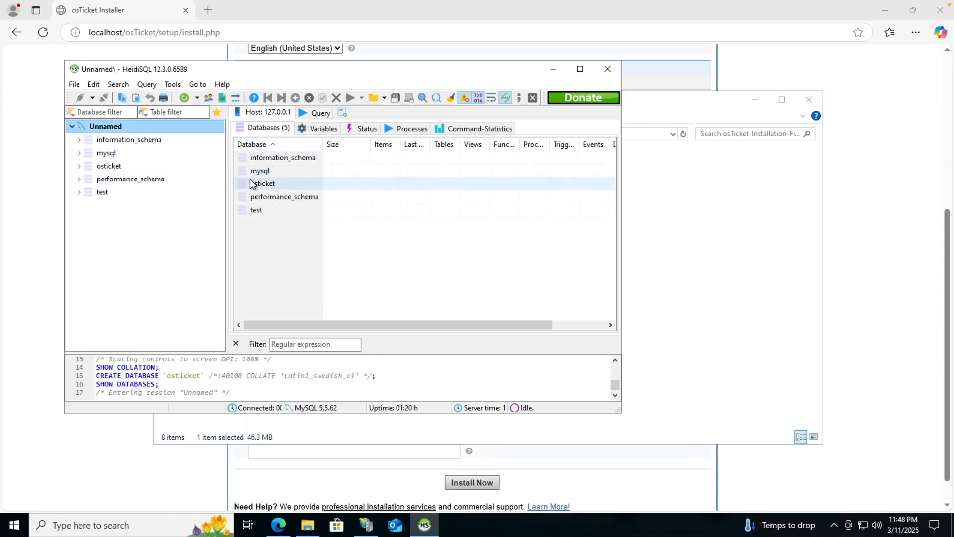
{"action": "left_click", "coordinate": [551, 70]}
Enter osTicket as the MySQL database name in the installer form.
{"action": "left_click", "coordinate": [755, 102]}
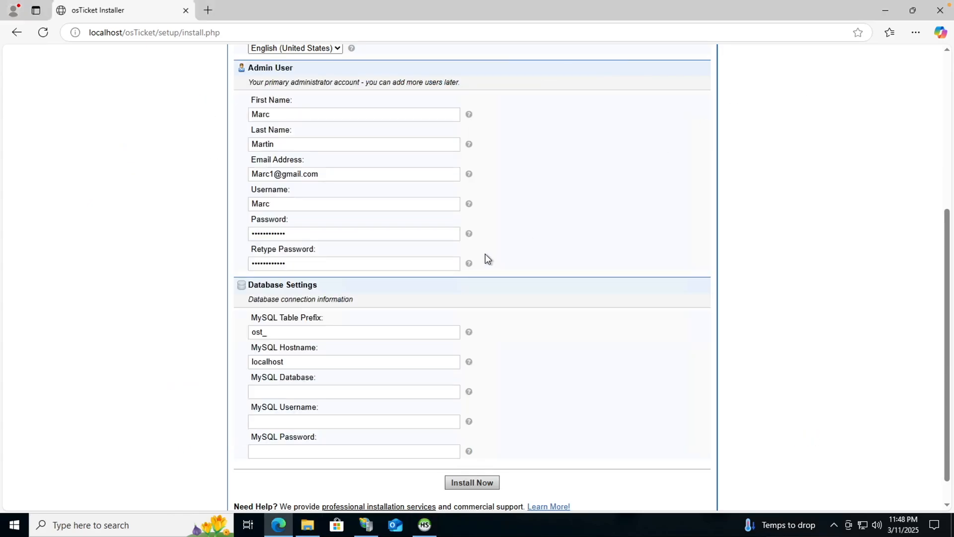
{"action": "left_click", "coordinate": [300, 392]}
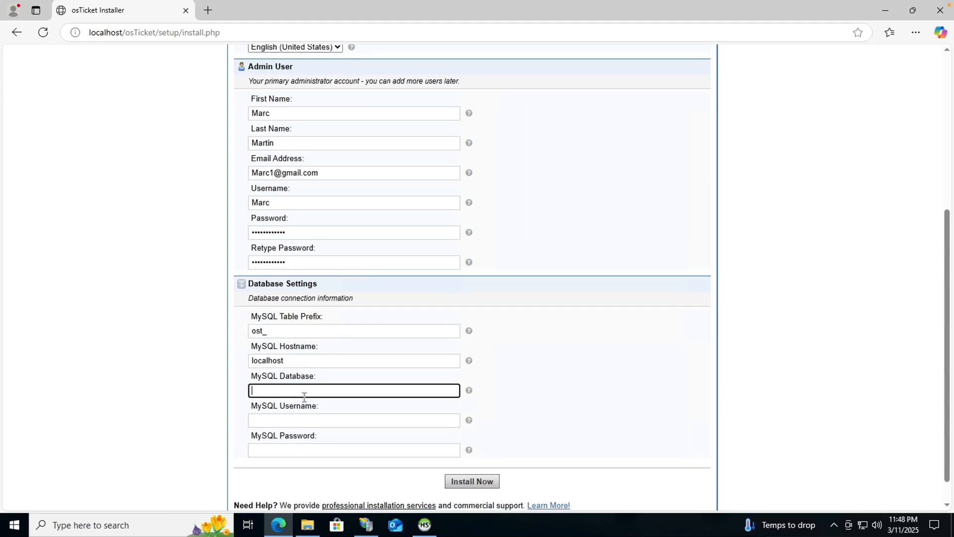
{"action": "scroll", "coordinate": [305, 395], "scroll_direction": "up", "scroll_amount": 1}
{"action": "type", "text": "osT"}
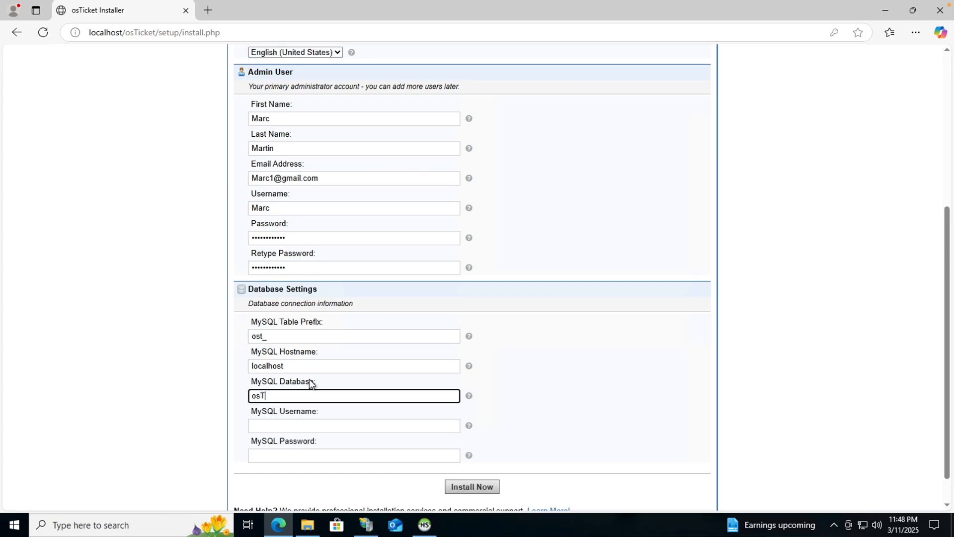
{"action": "type", "text": "icket"}
{"action": "scroll", "coordinate": [267, 423], "scroll_direction": "up", "scroll_amount": 1}
Enter MySQL username root and the MySQL password, then start the installation.
{"action": "left_click", "coordinate": [266, 424]}
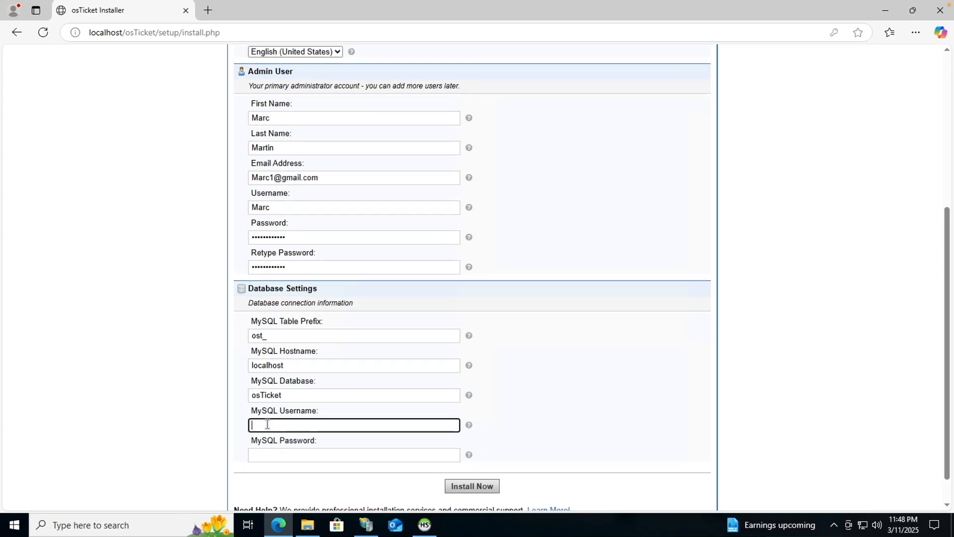
{"action": "type", "text": "root"}
{"action": "left_click", "coordinate": [277, 458]}
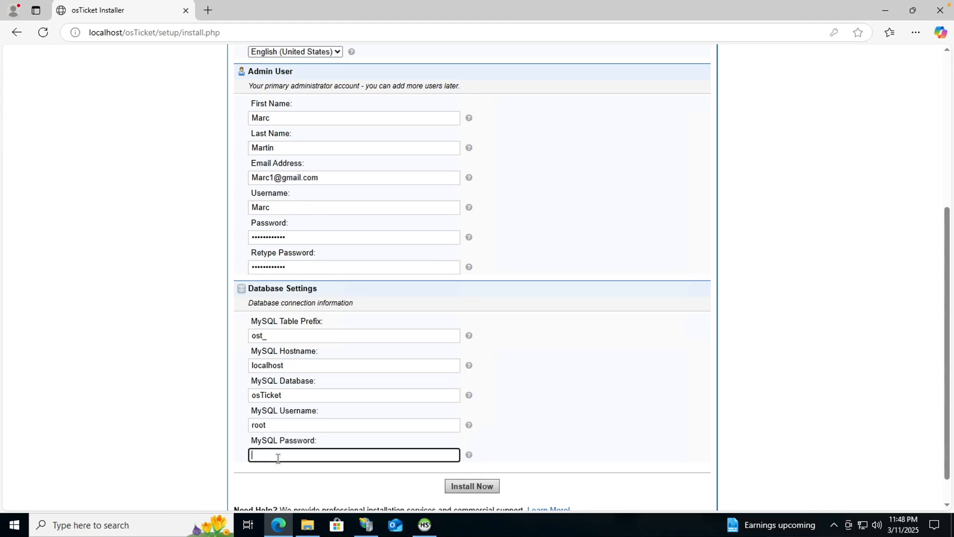
{"action": "type", "text": "root"}
{"action": "left_click", "coordinate": [461, 487]}
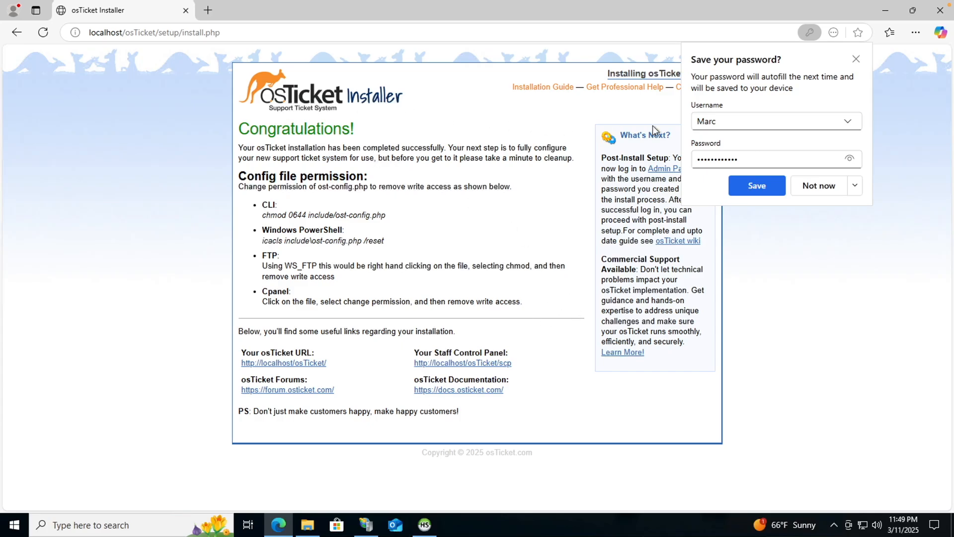
Dismiss Edge's save-password prompt over the Congratulations page.
{"action": "left_click", "coordinate": [855, 59]}
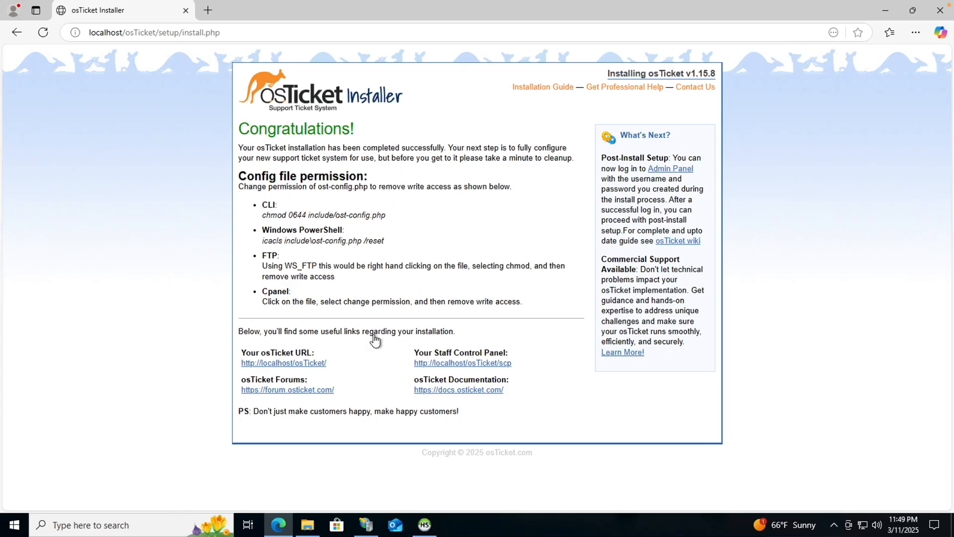
{"action": "left_click", "coordinate": [431, 524]}
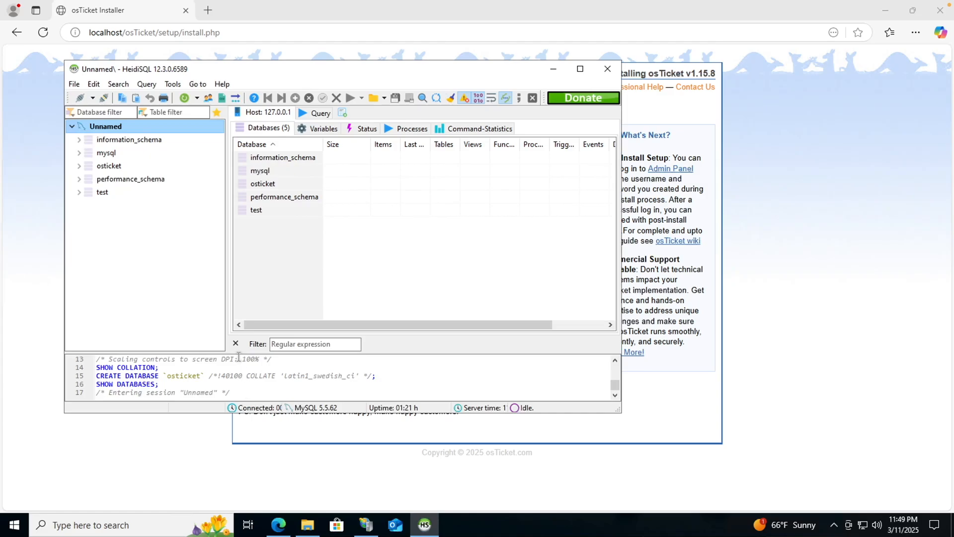
{"action": "left_click", "coordinate": [107, 166]}
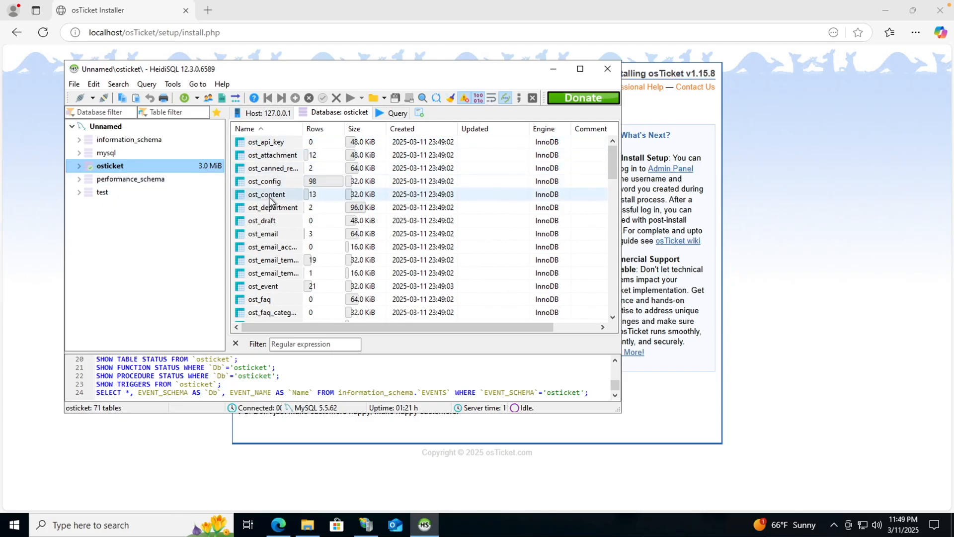
{"action": "scroll", "coordinate": [271, 201], "scroll_direction": "down", "scroll_amount": 20}
{"action": "scroll", "coordinate": [270, 200], "scroll_direction": "up", "scroll_amount": 5}
{"action": "scroll", "coordinate": [271, 200], "scroll_direction": "up", "scroll_amount": 8}
{"action": "scroll", "coordinate": [271, 199], "scroll_direction": "up", "scroll_amount": 6}
{"action": "scroll", "coordinate": [270, 196], "scroll_direction": "down", "scroll_amount": 8}
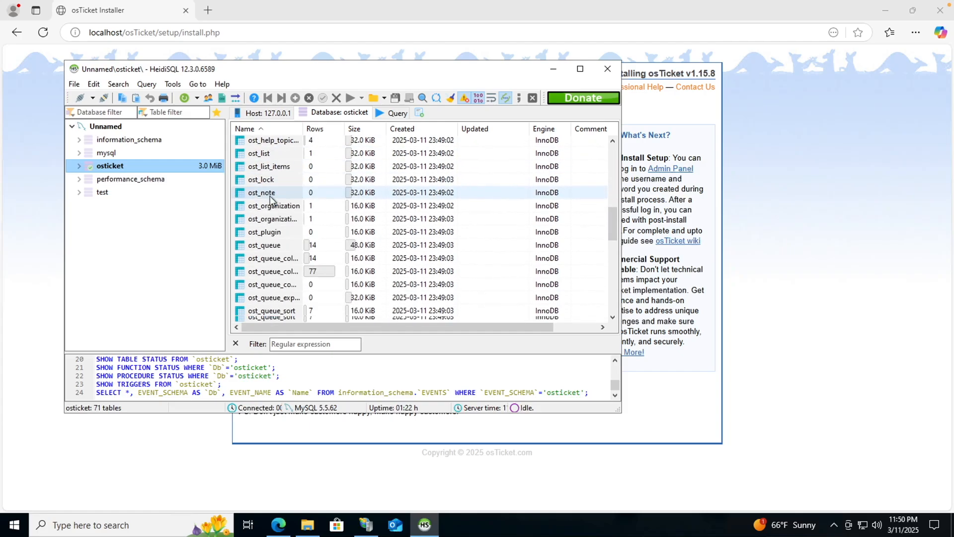
{"action": "scroll", "coordinate": [270, 198], "scroll_direction": "down", "scroll_amount": 3}
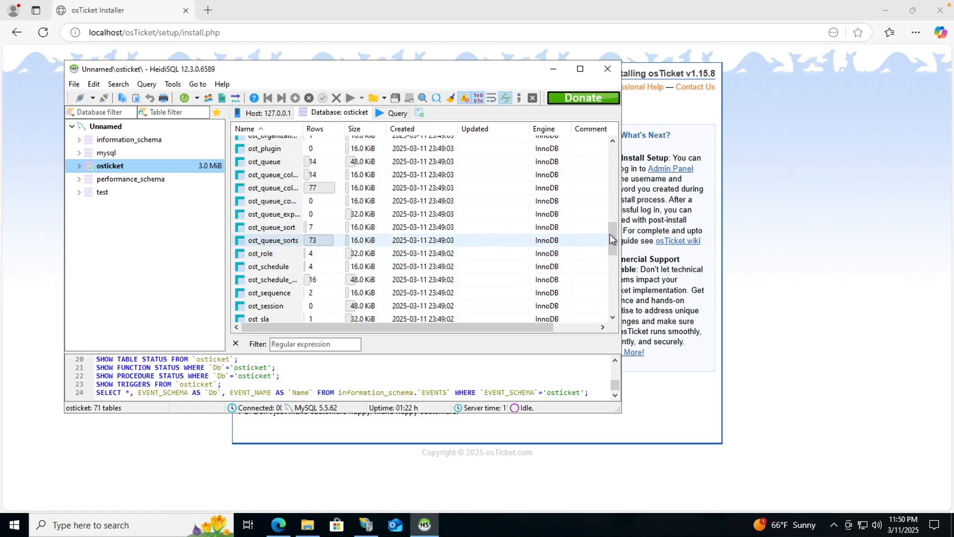
{"action": "left_click_drag", "start_coordinate": [611, 232], "coordinate": [603, 295]}
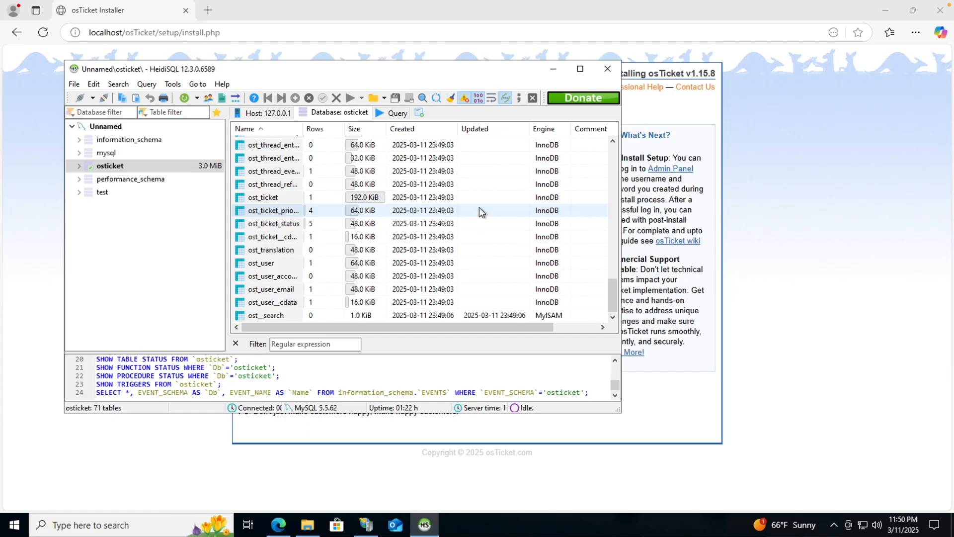
{"action": "left_click", "coordinate": [551, 72]}
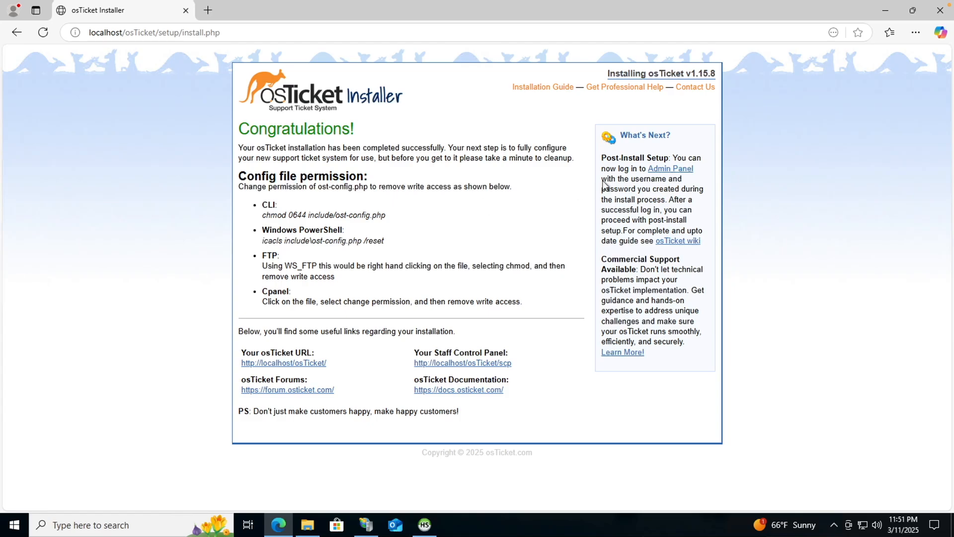
Follow the Admin Panel link on the Congratulations page.
{"action": "left_click", "coordinate": [662, 170]}
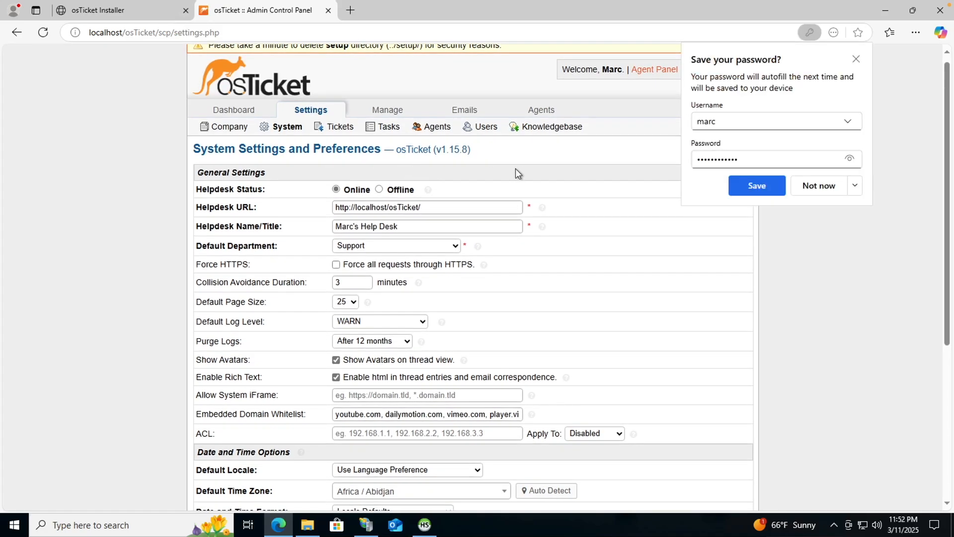
Dismiss the password prompt, view Dashboard > System Logs, then switch to the Agent Panel.
{"action": "left_click", "coordinate": [856, 59]}
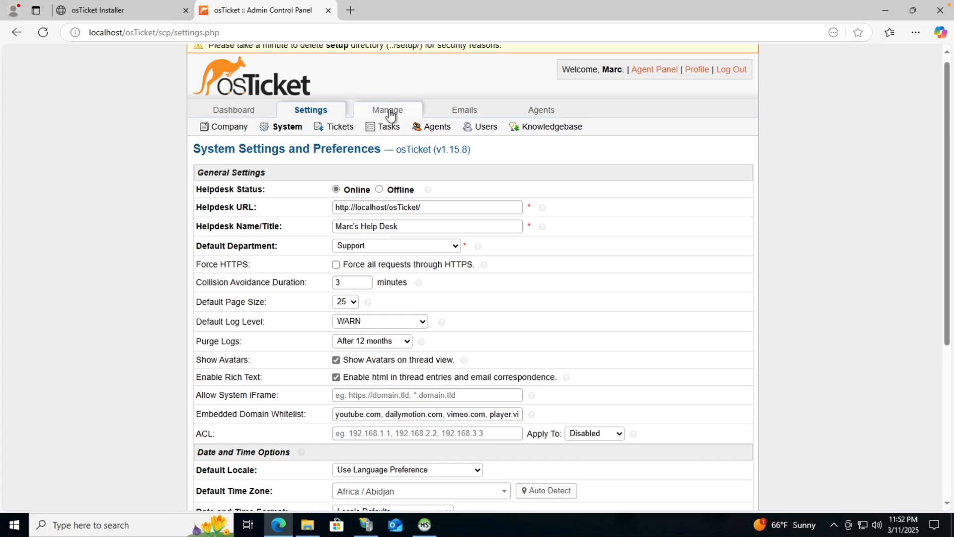
{"action": "mouse_move", "coordinate": [388, 112]}
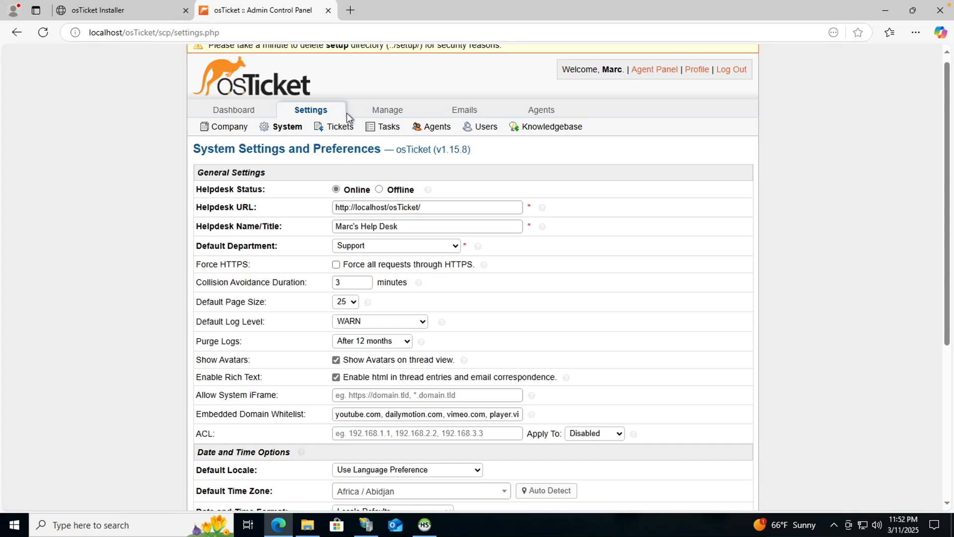
{"action": "mouse_move", "coordinate": [418, 118]}
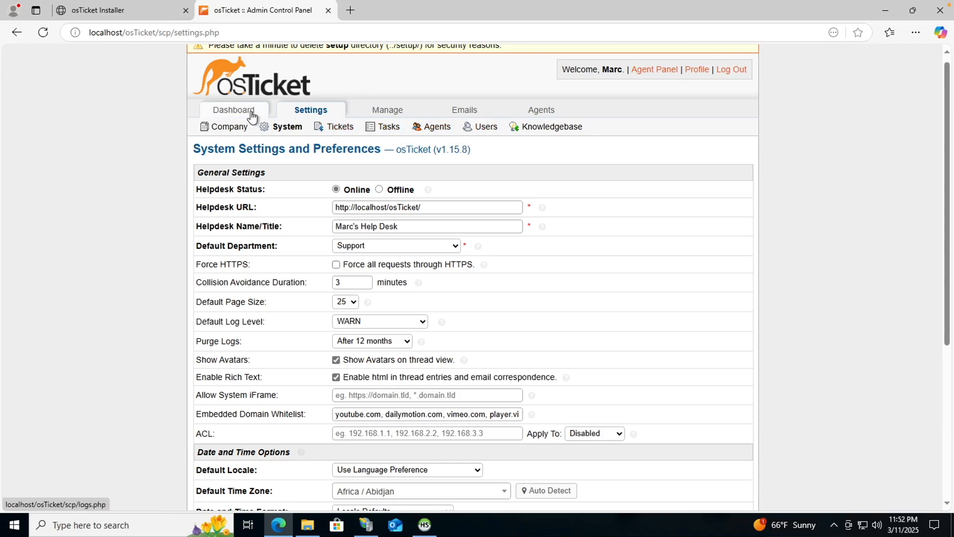
{"action": "mouse_move", "coordinate": [251, 114]}
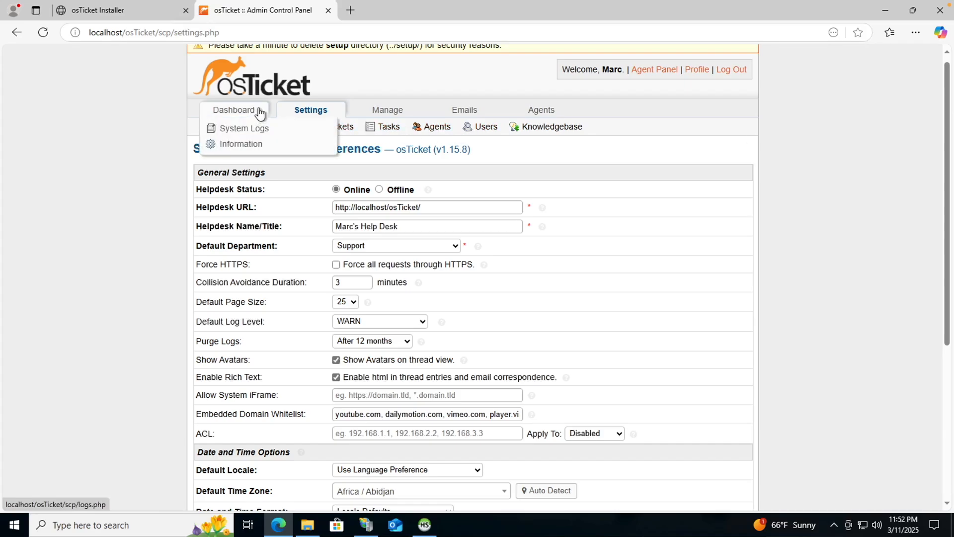
{"action": "left_click", "coordinate": [258, 108]}
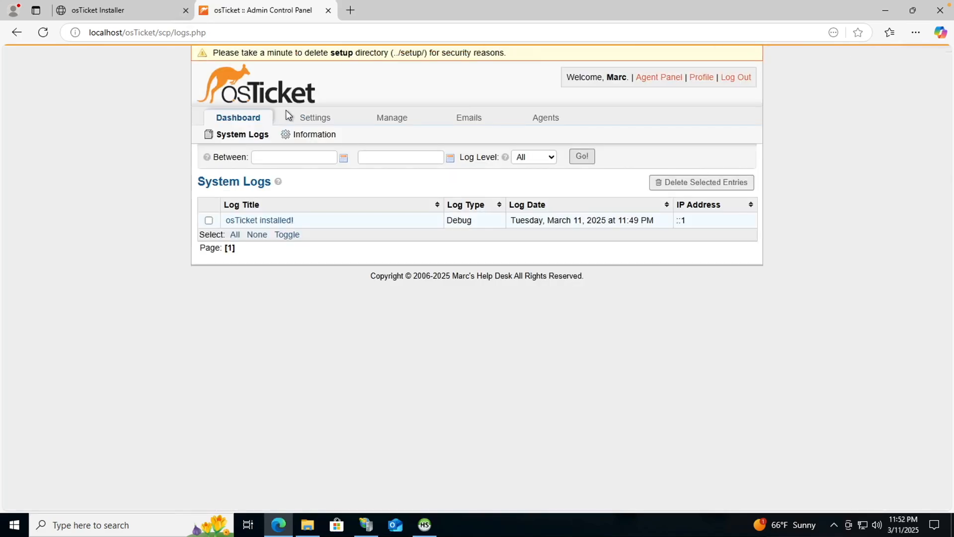
{"action": "mouse_move", "coordinate": [330, 119]}
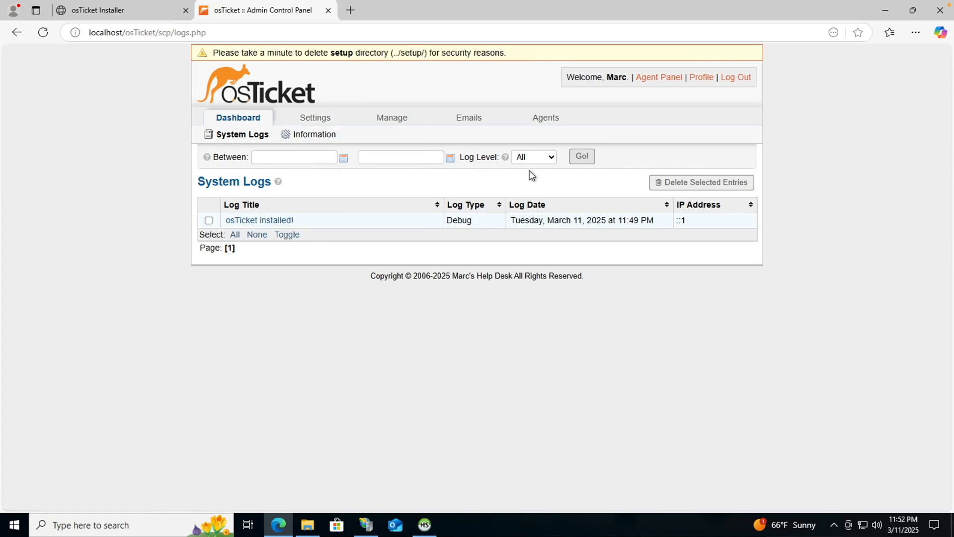
{"action": "left_click", "coordinate": [649, 77]}
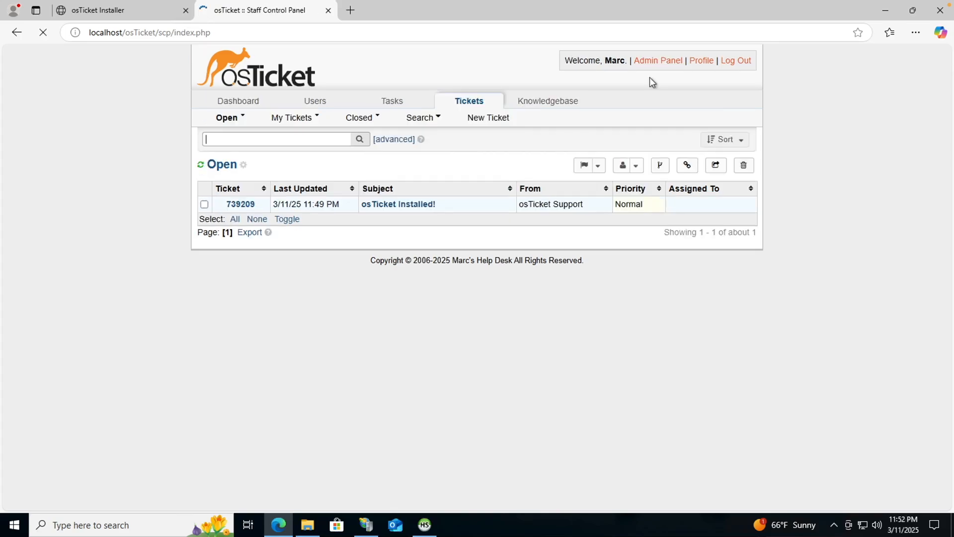